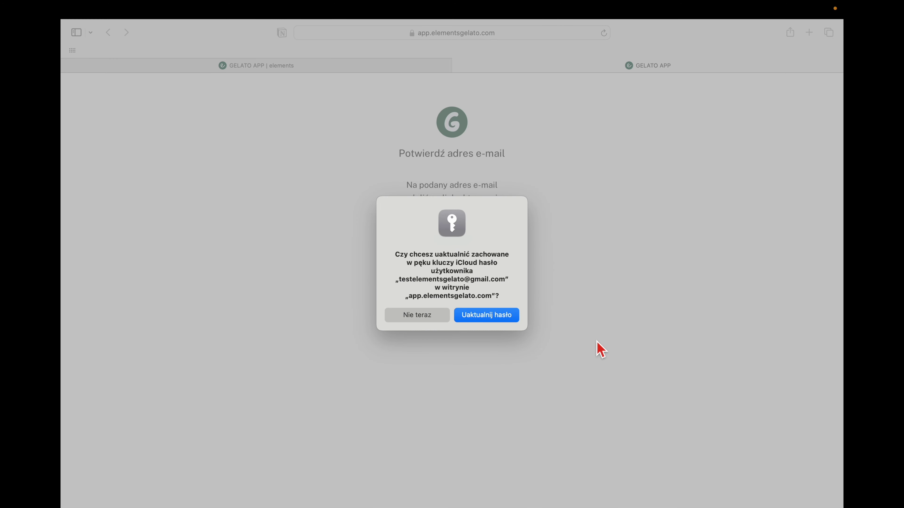
Step: Update the site's saved password and verify the account's e-mail address through the link in the GELATO APP message in Gmail
left_click(485, 319)
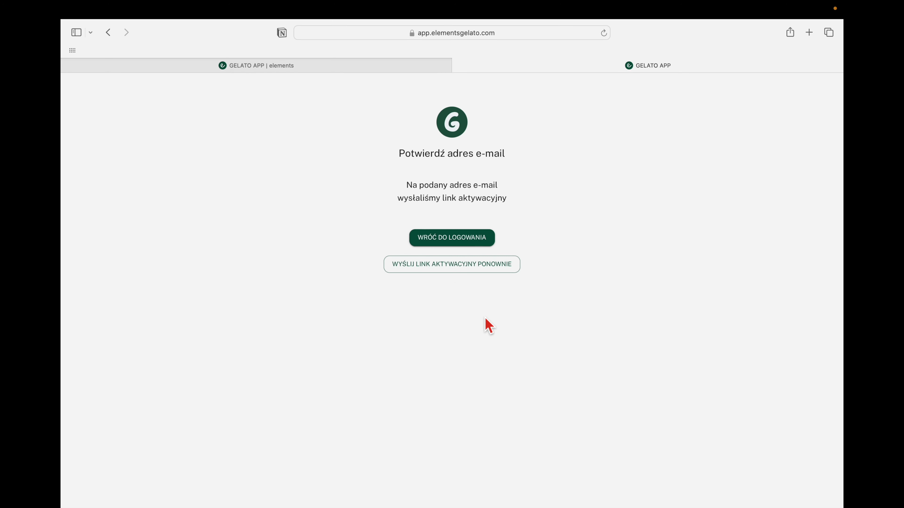
left_click_drag(407, 183, 511, 204)
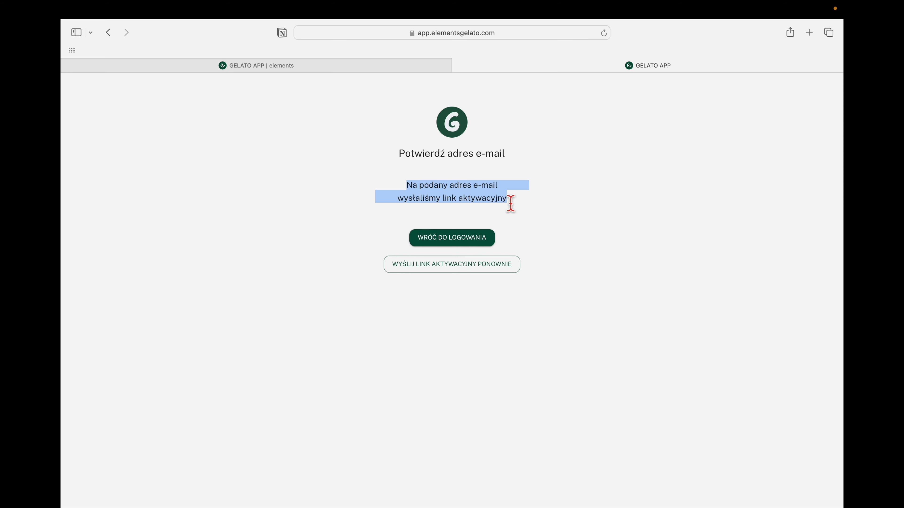
left_click(568, 211)
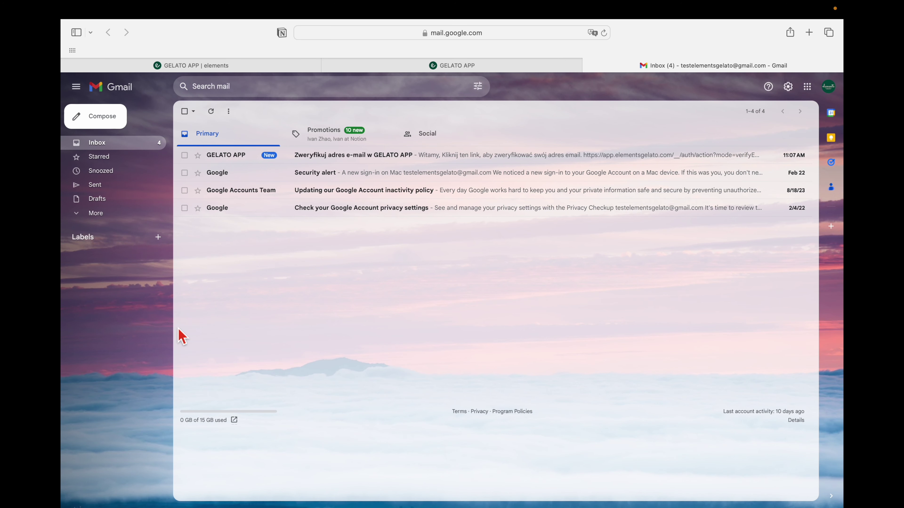
left_click(354, 169)
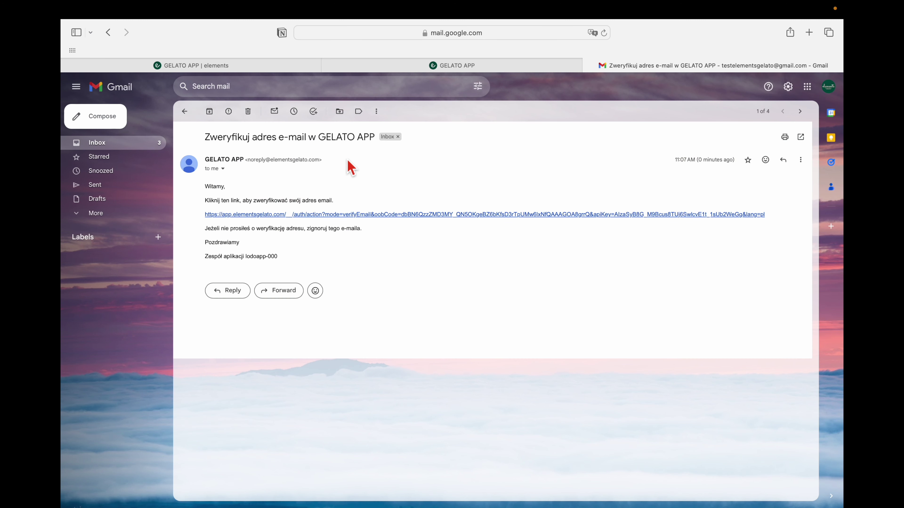
left_click(359, 215)
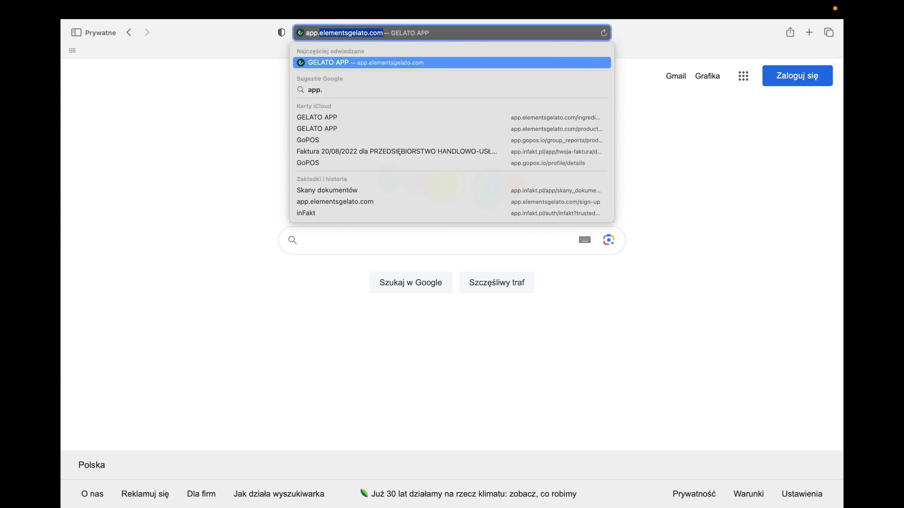
Step: Open app.elementsgelato.com and log in with the saved account e-mail and password
type("elementsgelato.com")
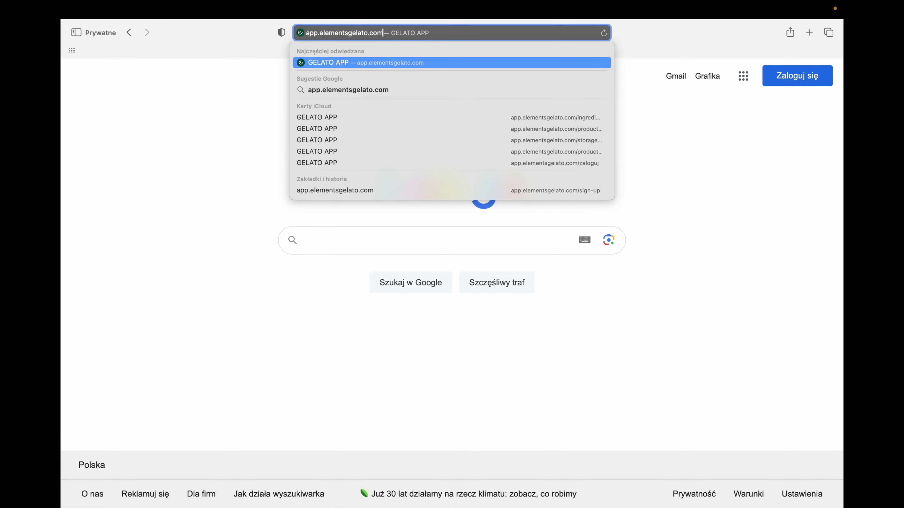
key("Return")
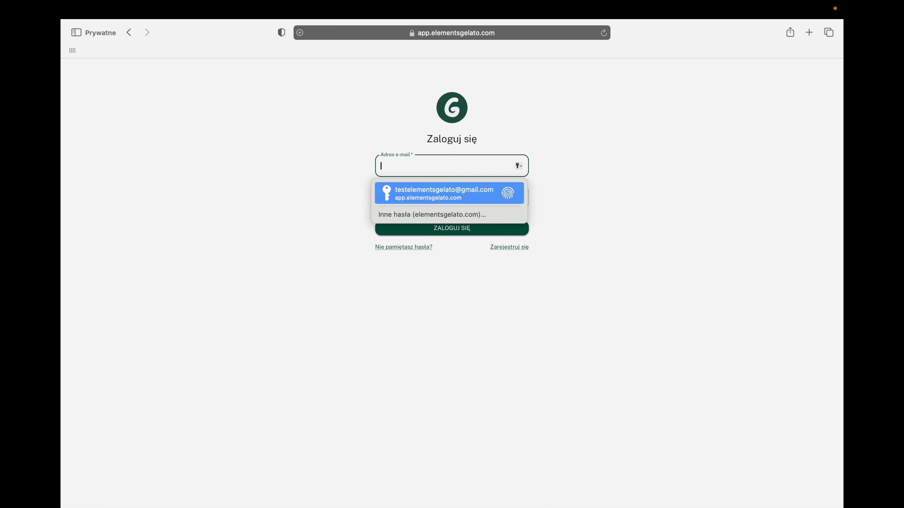
key("Return")
key("Return")
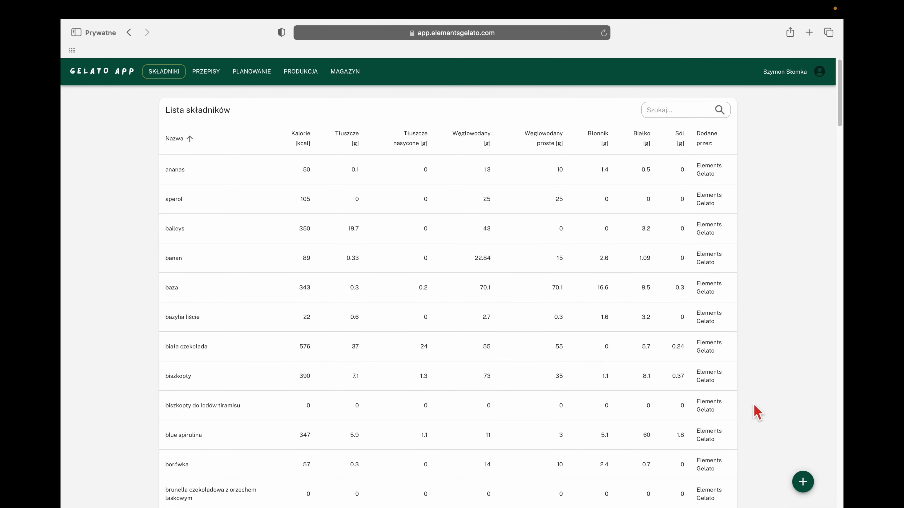
Step: Start a new ingredient and enter a name beginning with "kruche ciasteczko maś"
left_click(807, 481)
type("kruche ciasteczko maś")
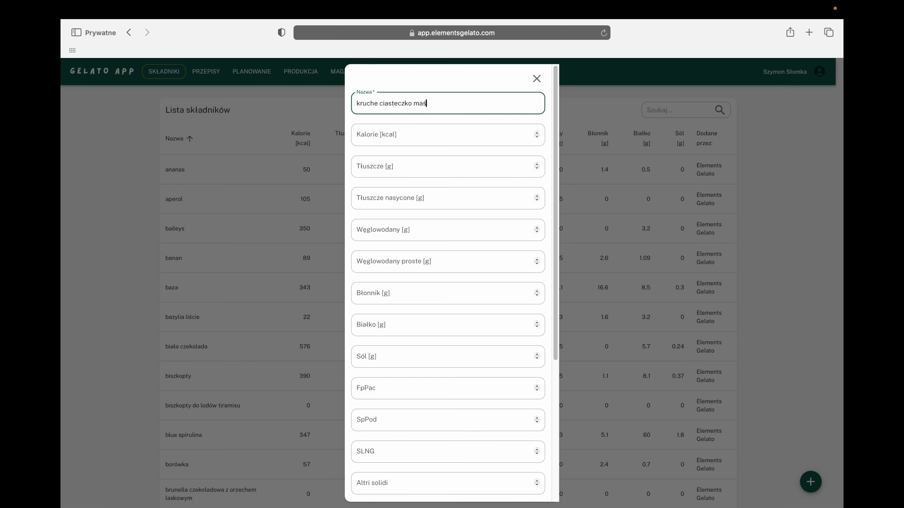
left_click(404, 142)
left_click(402, 170)
Step: Save the ingredient with the allergens gluten, mleko and jaja, marked as Zawiera mleko
scroll(399, 214, "down", 1)
scroll(401, 218, "down", 5)
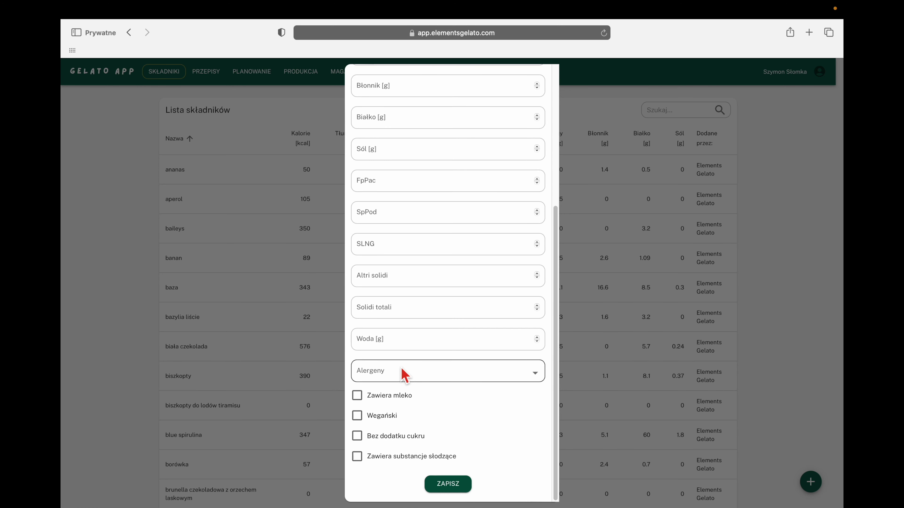
left_click(402, 371)
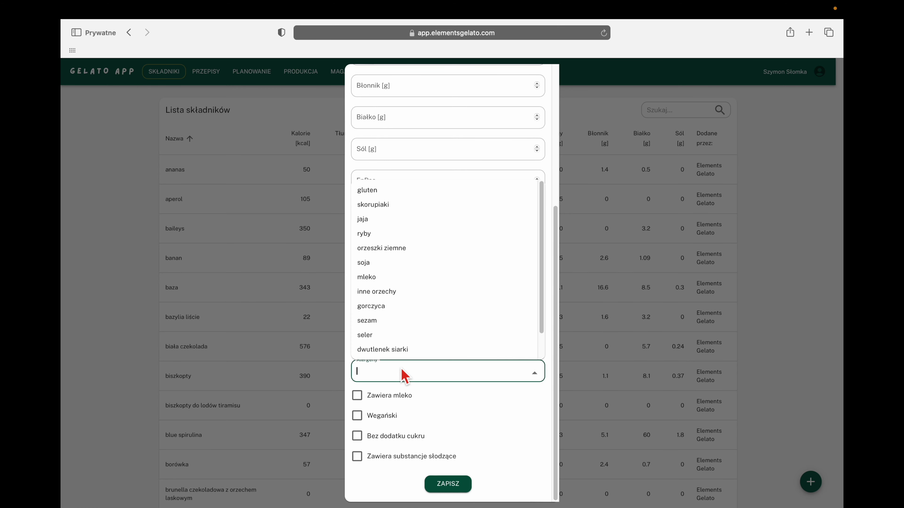
left_click(378, 192)
left_click(469, 374)
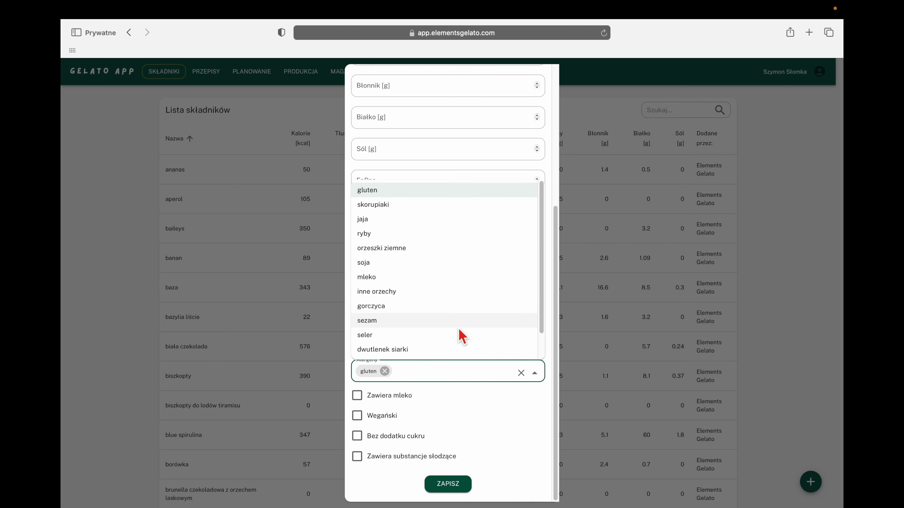
left_click(456, 285)
left_click(470, 370)
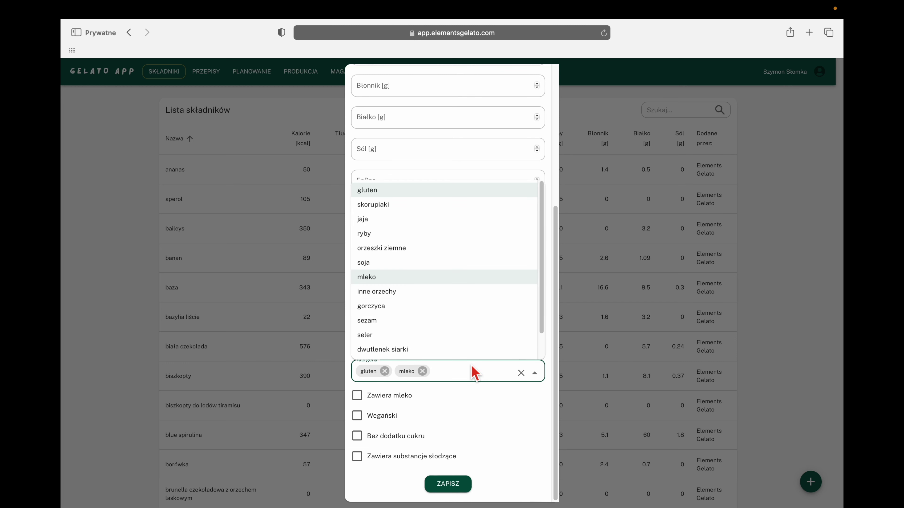
left_click(410, 220)
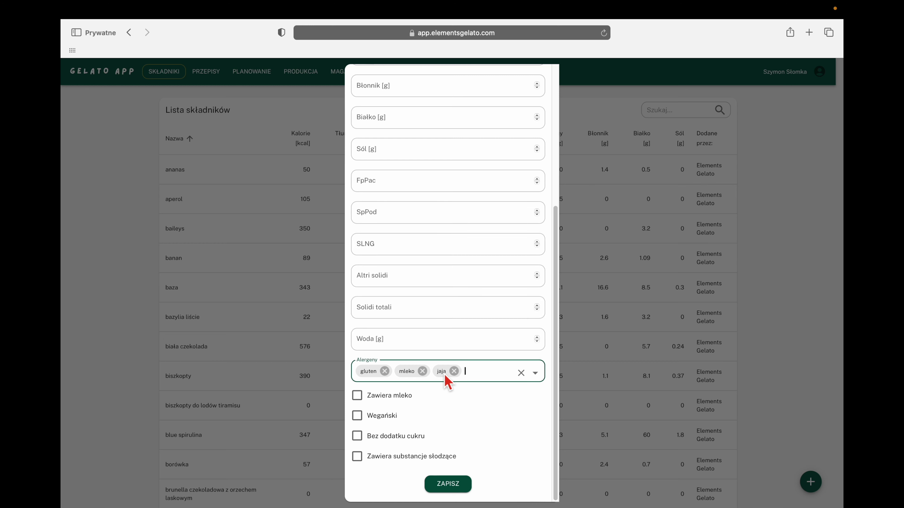
left_click(410, 396)
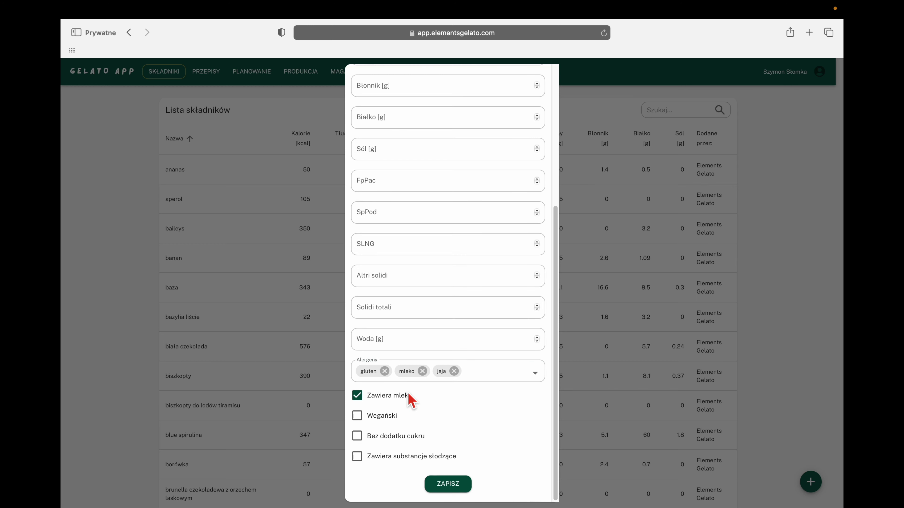
left_click(449, 484)
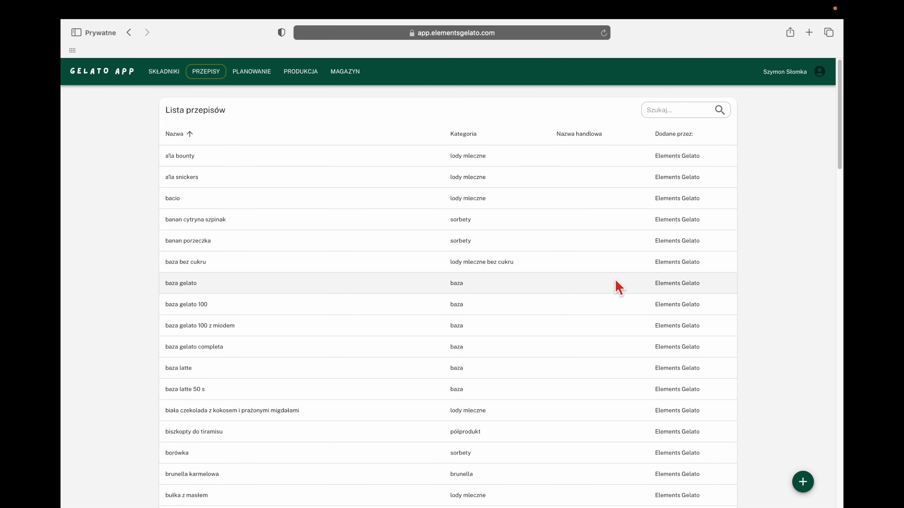
Step: Start a new recipe named "kiwi z cytryną i pietruszką EXPOSWEET 2024" in category sorbety, with trade name "kiwi z cytryną i pietruszką"
left_click(804, 485)
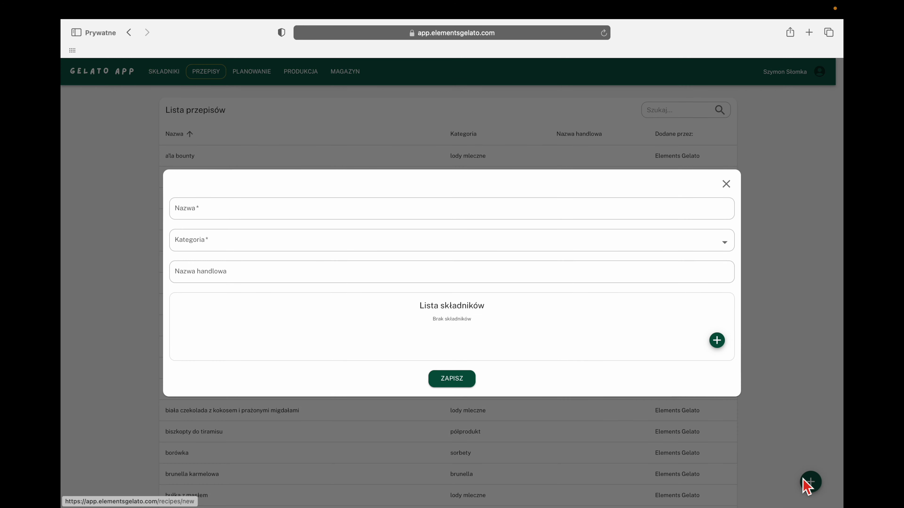
left_click(435, 214)
type("k")
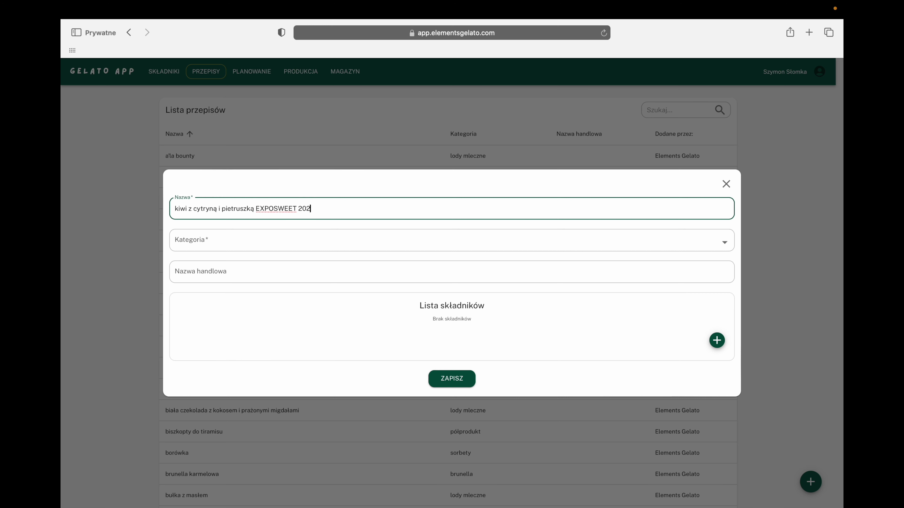
left_click(176, 241)
type("sor")
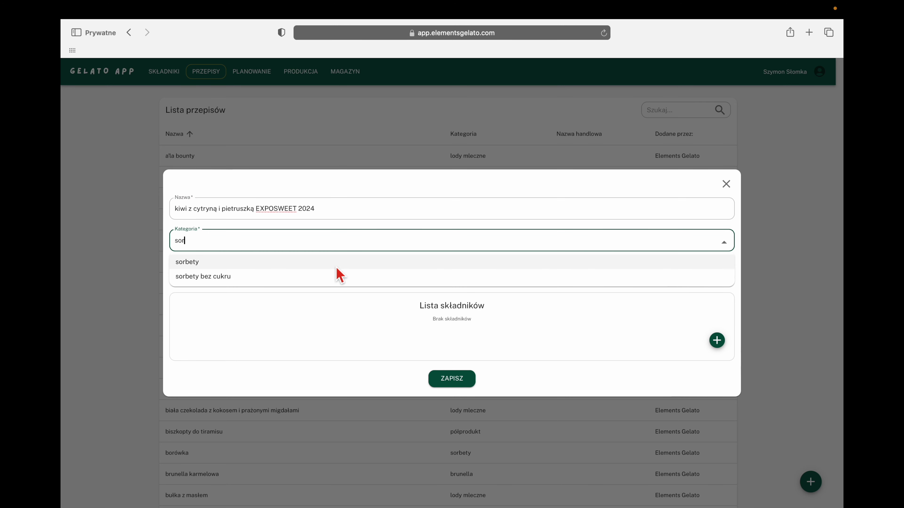
left_click(328, 261)
left_click(295, 273)
type("kiwi z cytryną i pietruszką")
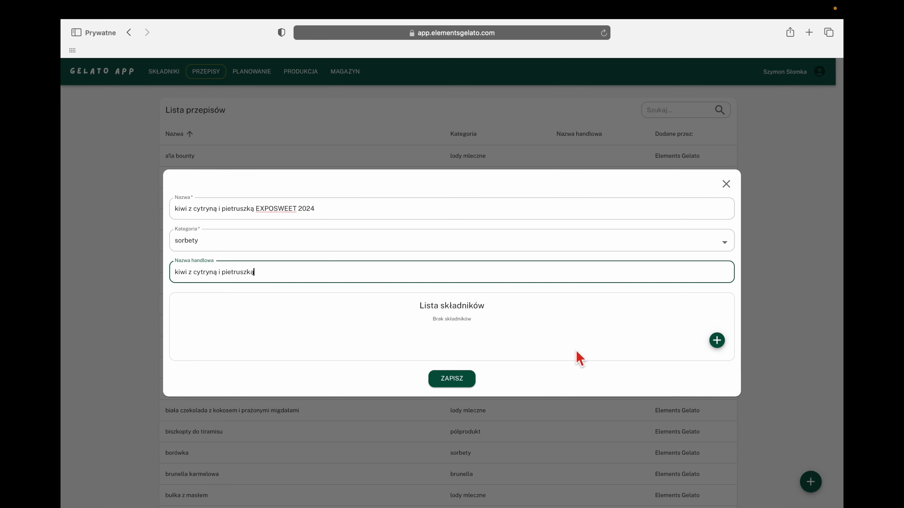
Step: Add 1500 g of kiwi as the first ingredient of the recipe
left_click(722, 341)
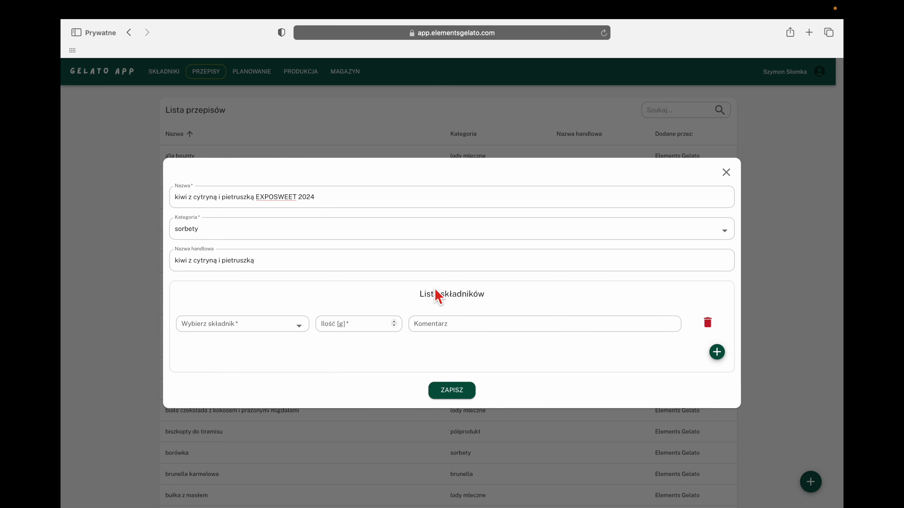
left_click(265, 324)
type("kiwi")
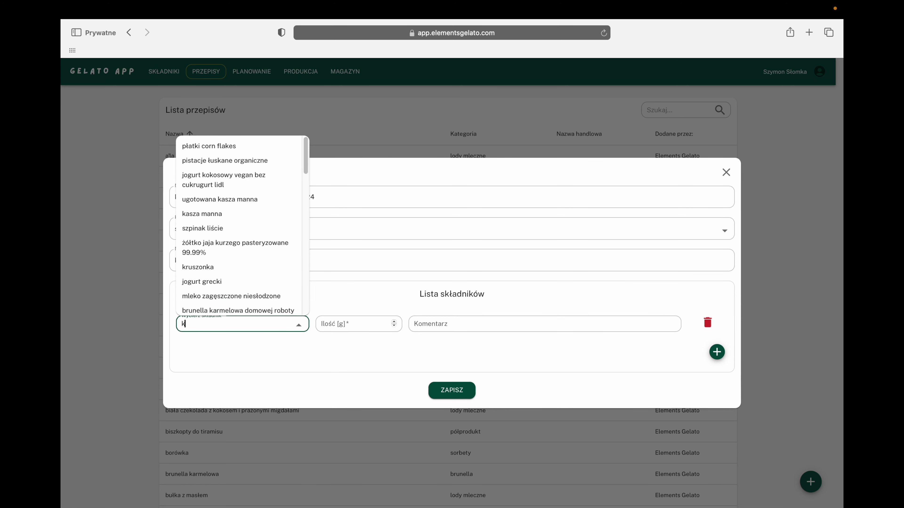
left_click(238, 343)
left_click(354, 330)
type("1500")
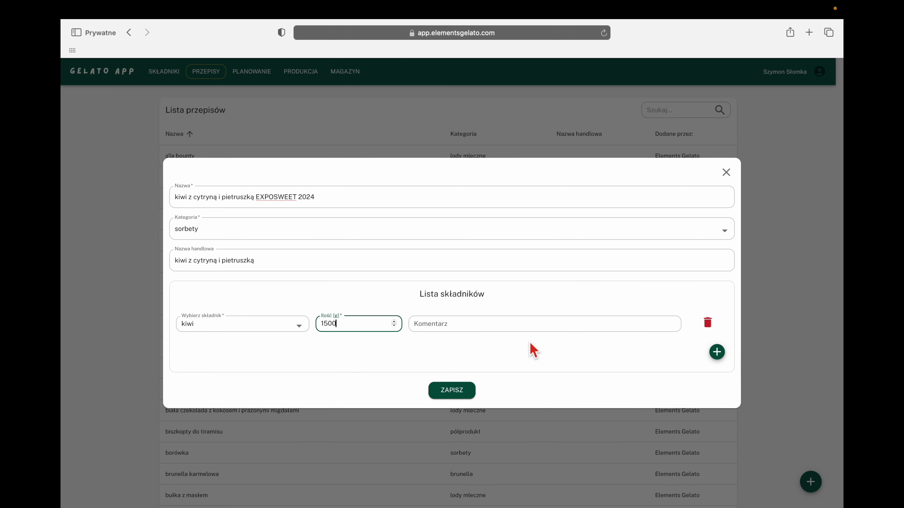
Step: Add 1300 g of woda as the second ingredient of the recipe
left_click(716, 352)
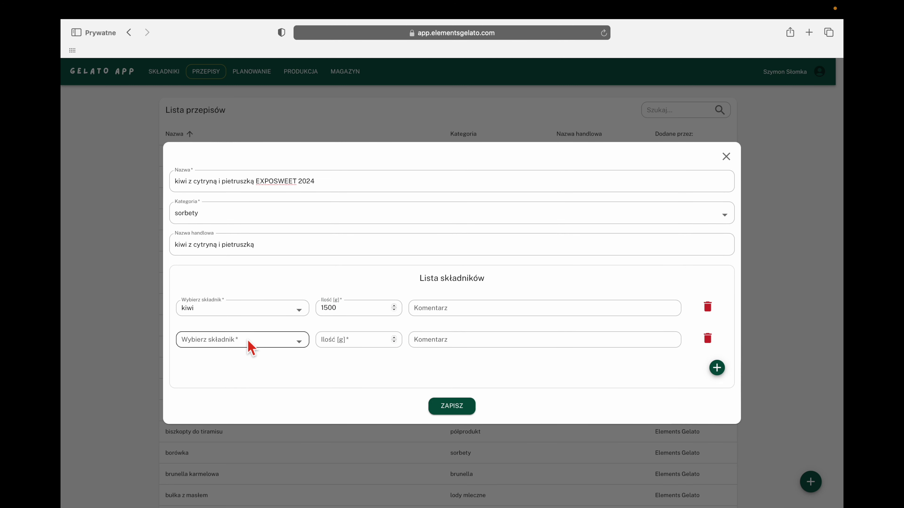
left_click(270, 342)
type("wo")
left_click(259, 367)
left_click(345, 344)
type("1300")
Step: Enter the comment "obrane" for the kiwi and "zimna" for the woda
left_click(458, 309)
type("obrane")
left_click(459, 341)
type("zimna")
Step: Add 240 g of sok z cytryny to the recipe with the comment "świeżo wyciśnięty"
left_click(716, 367)
left_click(243, 361)
type("cyt")
left_click(235, 409)
left_click(356, 360)
type("240")
left_click(423, 359)
type("świe")
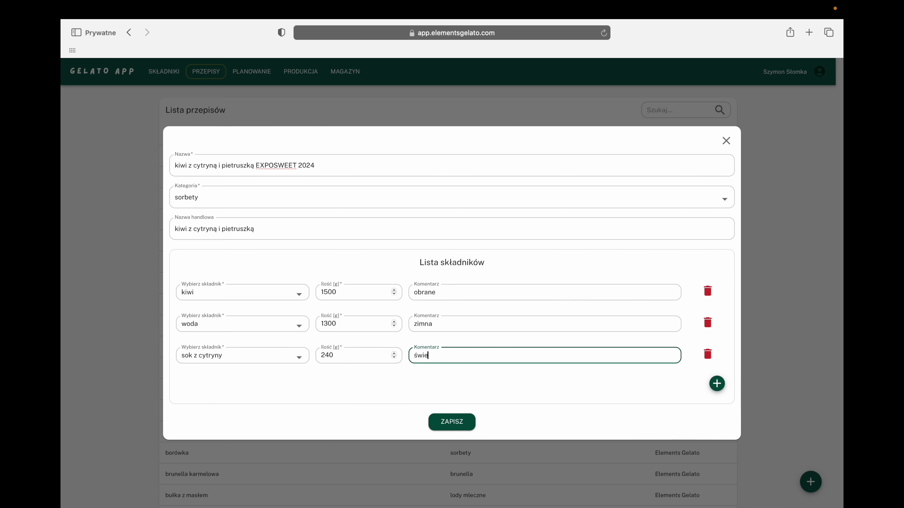
type("żo wyciśnięty")
Step: Add 450 g of cukier to the recipe's ingredient list
left_click(717, 383)
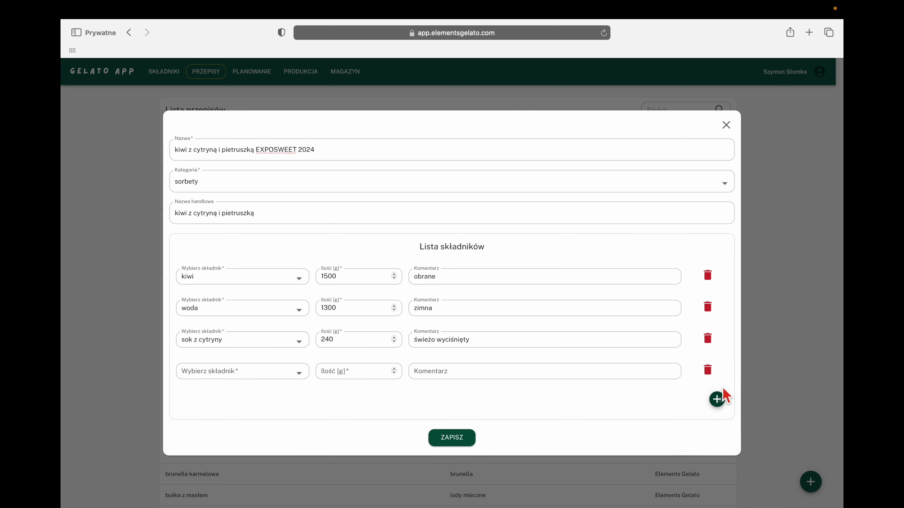
left_click(280, 372)
type("cukier")
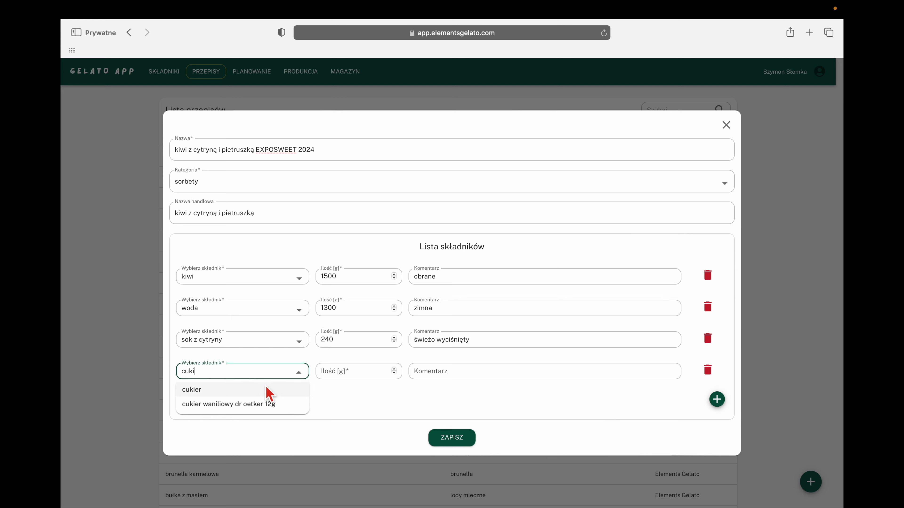
left_click(268, 387)
left_click(344, 373)
type("450")
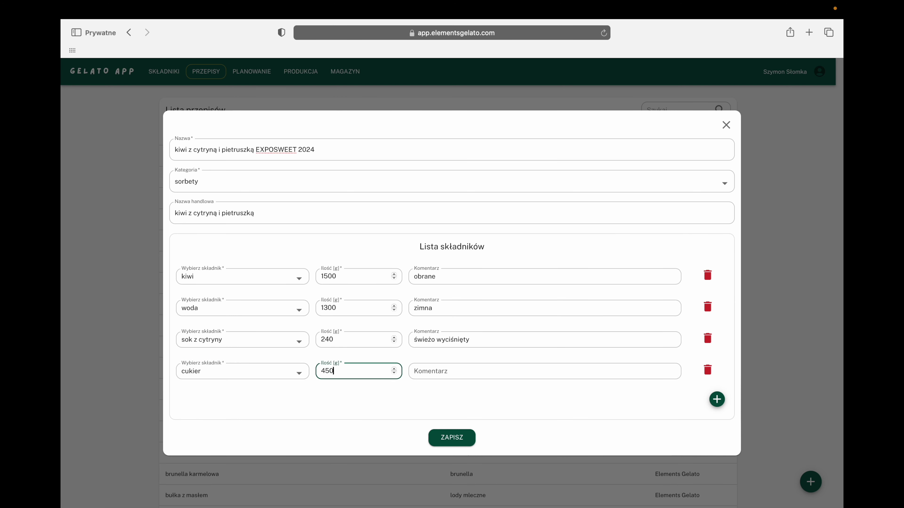
Step: Add 300 g of dekstroza to the recipe's ingredient list
left_click(717, 400)
left_click(268, 388)
type("dekstr")
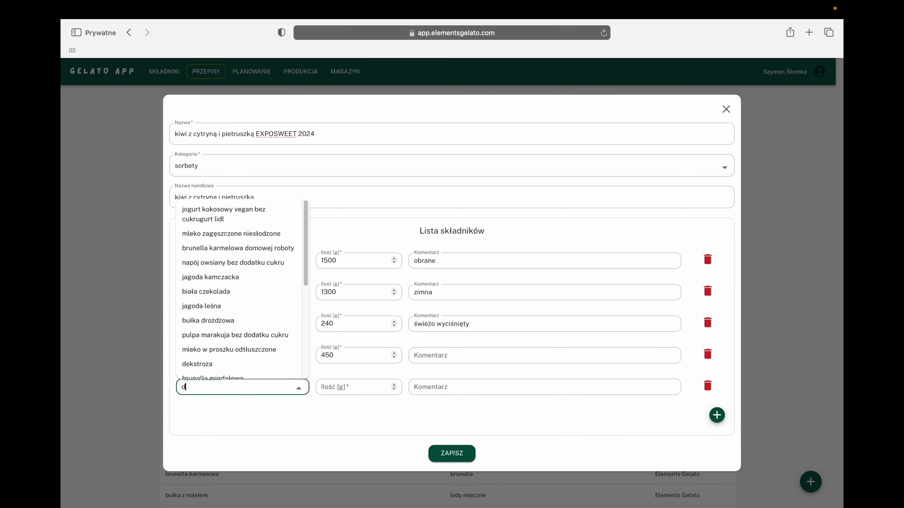
left_click(258, 413)
left_click(337, 391)
type("300")
left_click(447, 418)
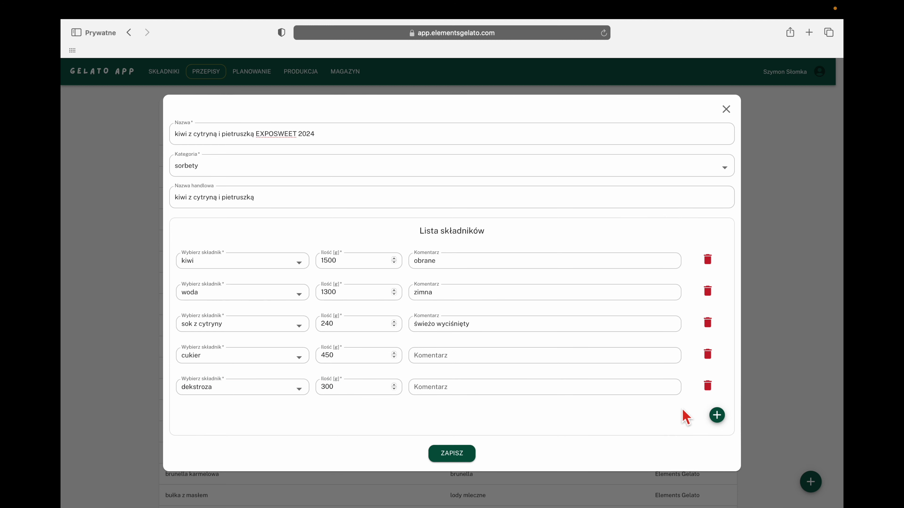
Step: Add 200 g of sorbetto to the recipe's ingredient list
left_click(717, 415)
left_click(232, 413)
type("sorb")
left_click(202, 420)
left_click(358, 404)
type("200")
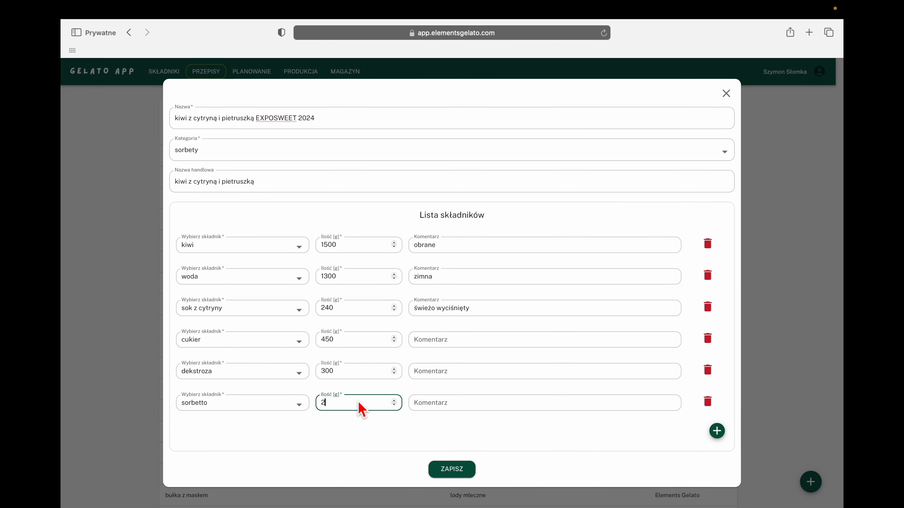
left_click(717, 431)
left_click(227, 422)
type("pie")
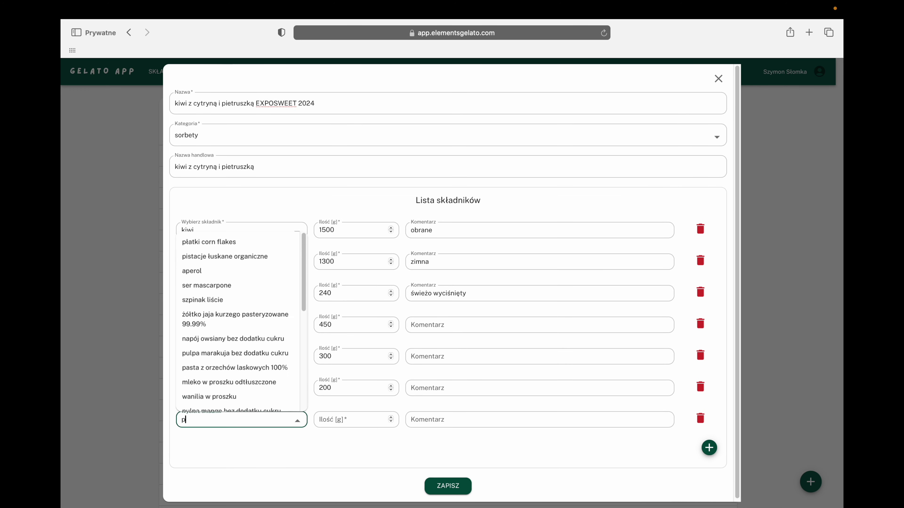
key("BackSpace")
left_click(288, 440)
left_click(700, 422)
Step: Save the kiwi sorbet recipe with its six ingredients
left_click(448, 486)
Step: Start another new ingredient in the ingredient list and mark it as Wegański and Bez dodatku cukru
left_click(163, 71)
left_click(810, 482)
type("p")
scroll(426, 228, "down", 1)
scroll(426, 229, "up", 1)
scroll(425, 228, "down", 6)
left_click(393, 425)
left_click(402, 446)
Step: Enter "natka" in the new ingredient's name and save the ingredient
scroll(392, 213, "up", 6)
left_click(391, 104)
type("natka")
scroll(446, 240, "down", 6)
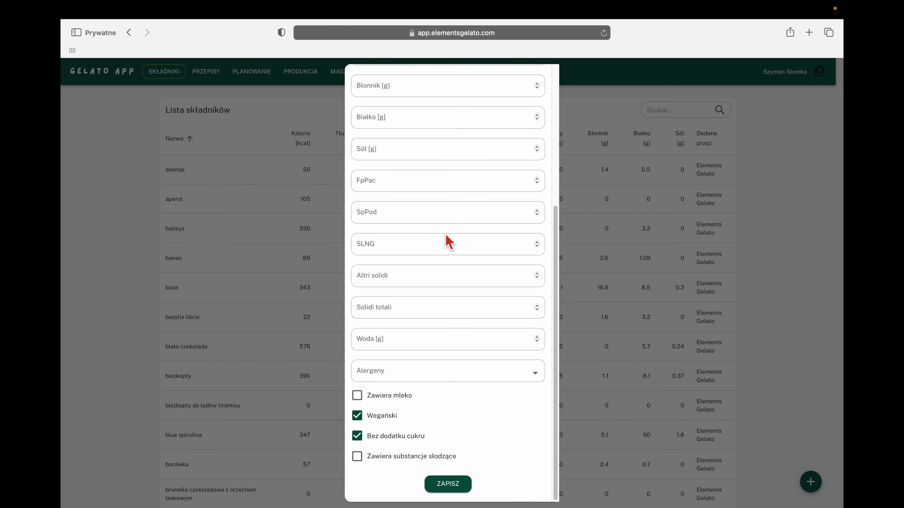
left_click(446, 484)
Step: Search the recipe list for "kiwi" and open the recipe "kiwi z cytryną i pietruszką EXPOSWEET 2024" for editing
left_click(205, 72)
left_click(678, 111)
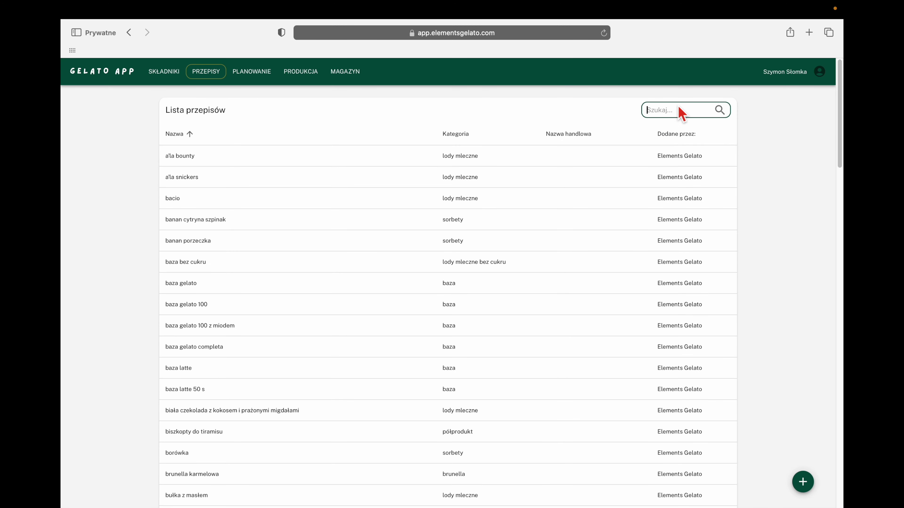
type("kiwi")
left_click(325, 157)
left_click(441, 457)
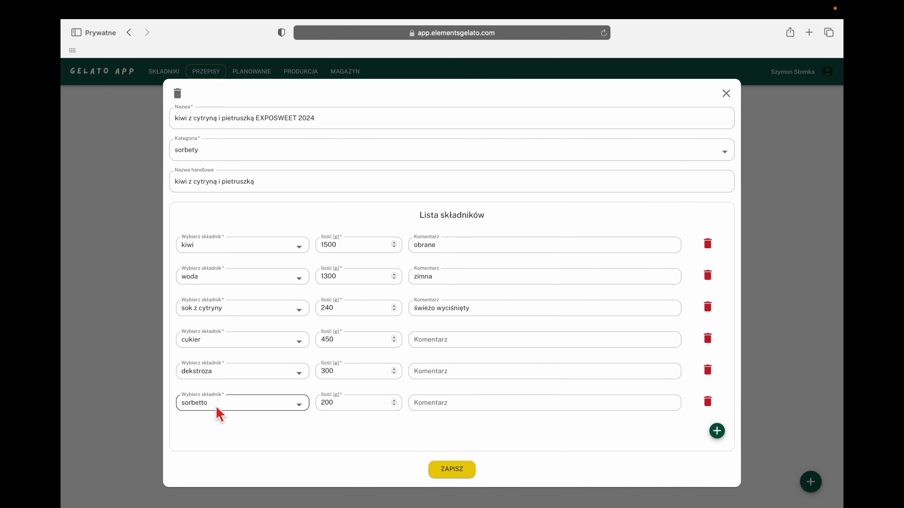
Step: Add 20 g of "pietruszka natka" to the kiwi recipe's ingredients and save the recipe
left_click(716, 432)
left_click(233, 422)
type("piet")
left_click(207, 438)
left_click(325, 424)
type("20")
left_click(445, 420)
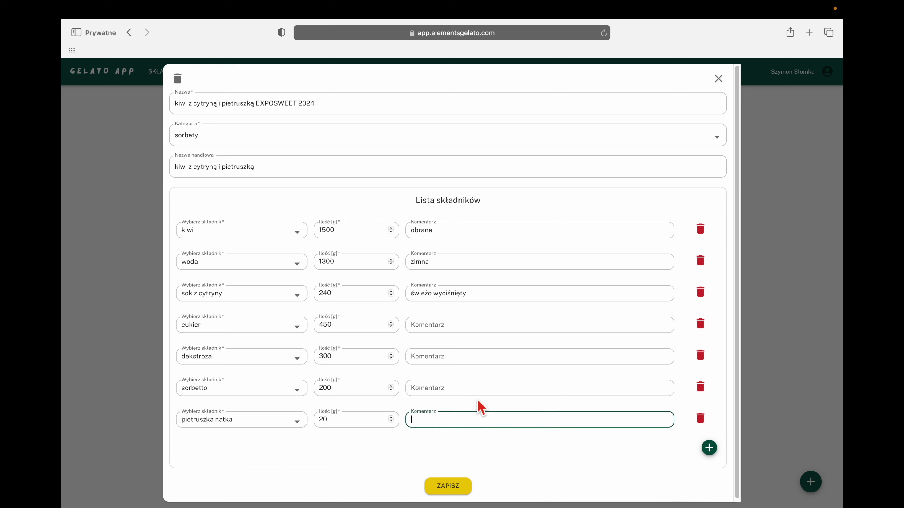
left_click(467, 485)
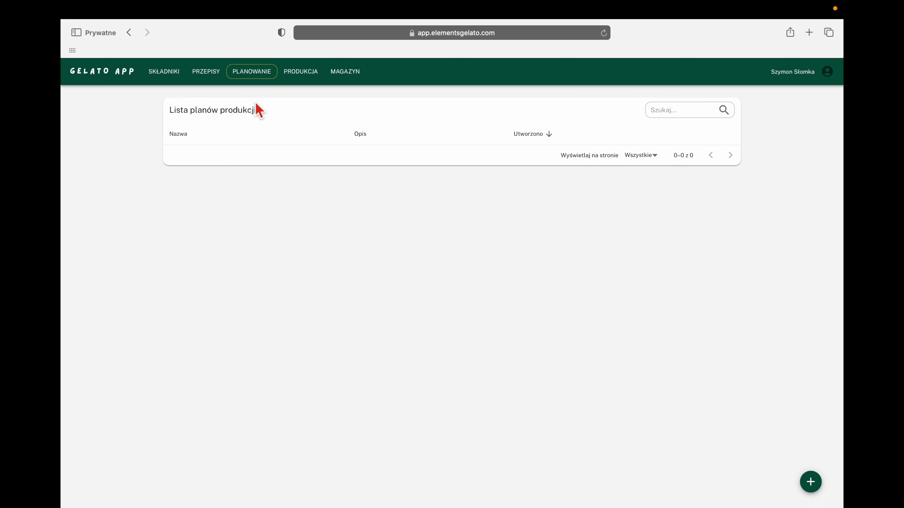
Step: Create a new production plan named "Poniedziałek 04.03.2024" and enter the person's first name as its description
left_click(253, 73)
left_click(810, 482)
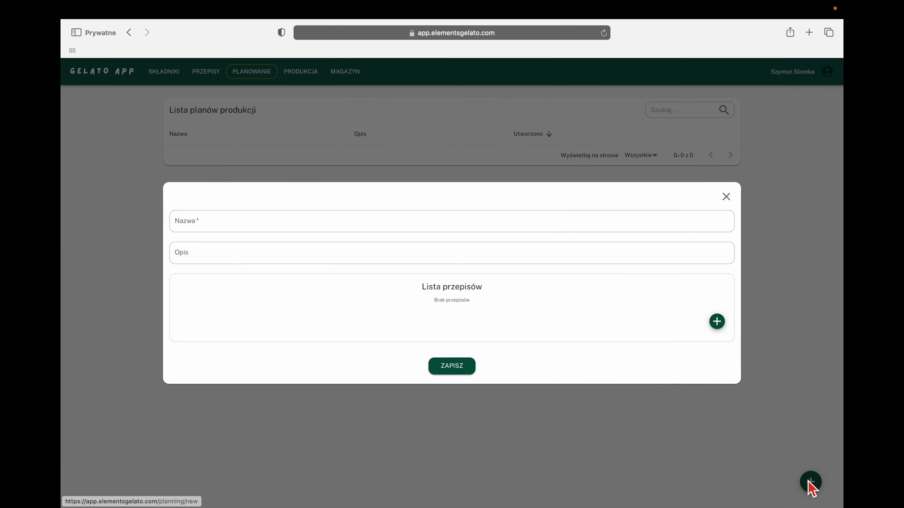
left_click(264, 228)
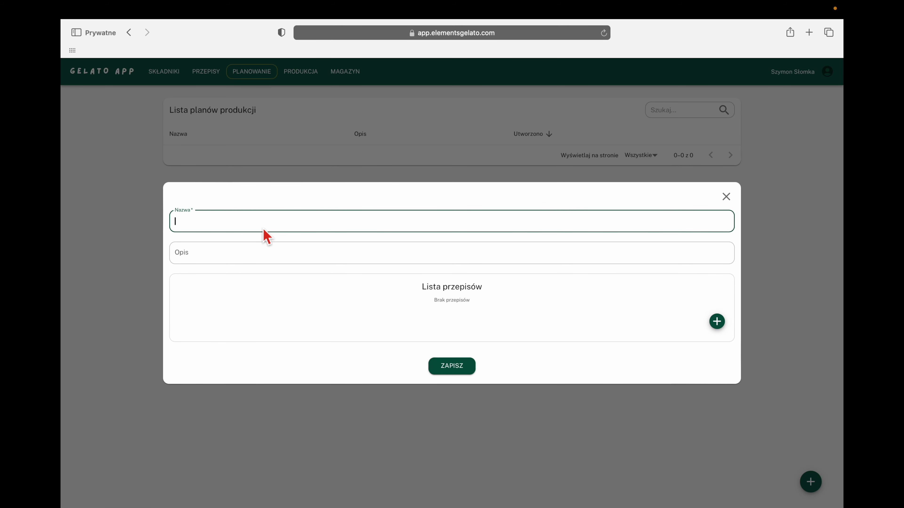
type("Poniedziałek 04.03.2024")
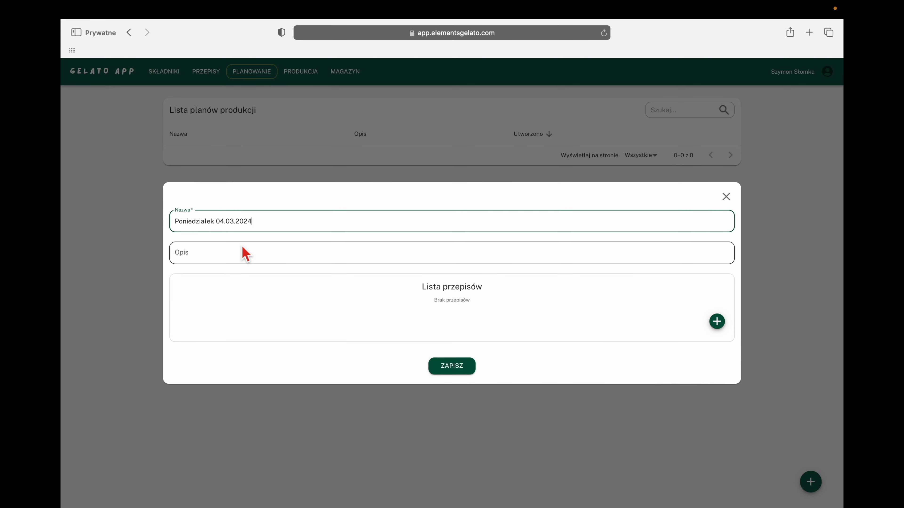
left_click(245, 254)
type("Szymon")
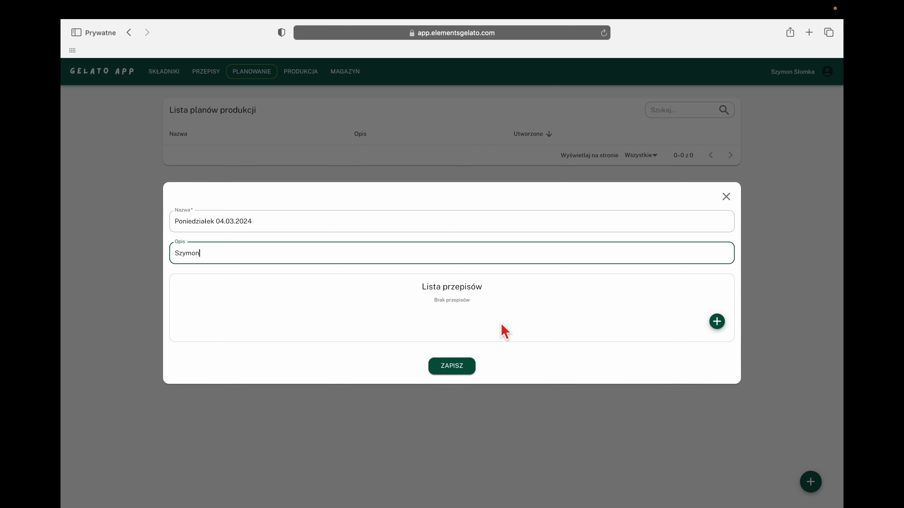
Step: Add the recipe "mango marakuja - puszka 850 g sf sorbetto" to the plan with 2 trays
left_click(717, 323)
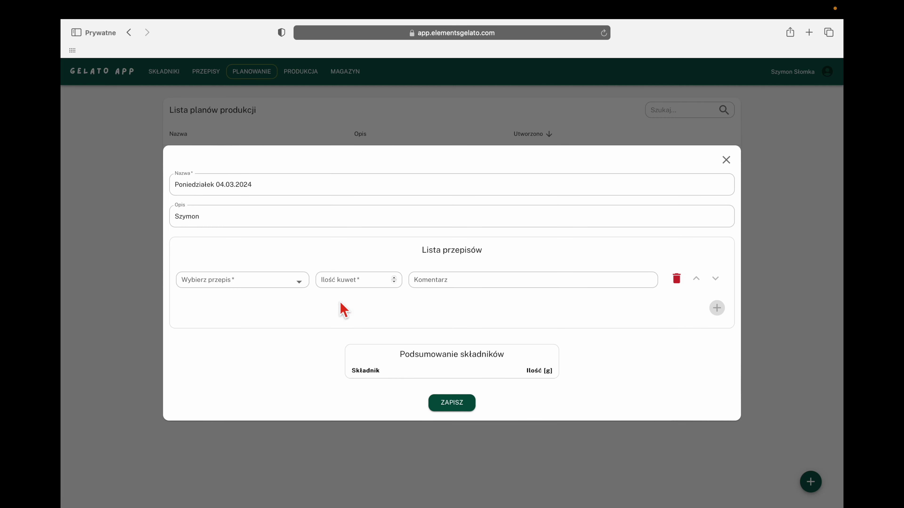
left_click(248, 283)
type("mang")
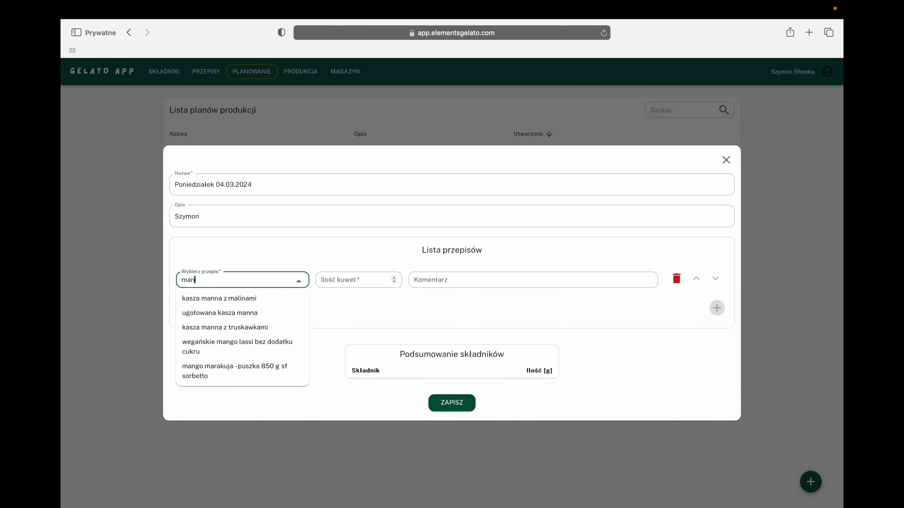
left_click(246, 327)
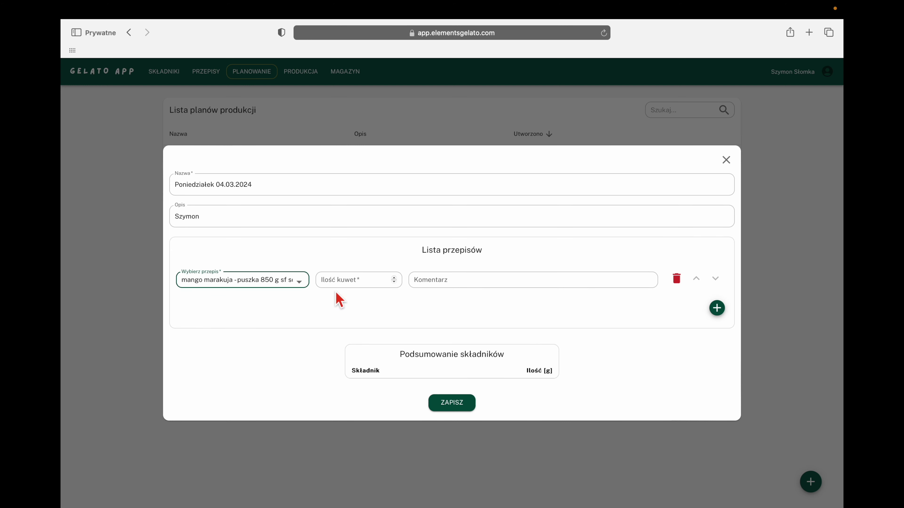
left_click(345, 285)
type("2")
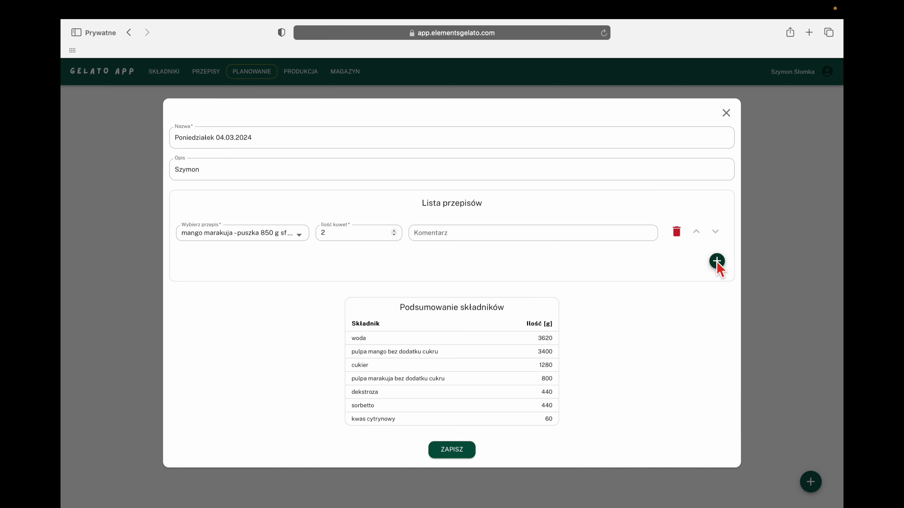
Step: Add the recipe "kiwi z cytryną i pietruszką EXPOSWEET 2024" to the plan with 1 tray
left_click(717, 263)
left_click(222, 252)
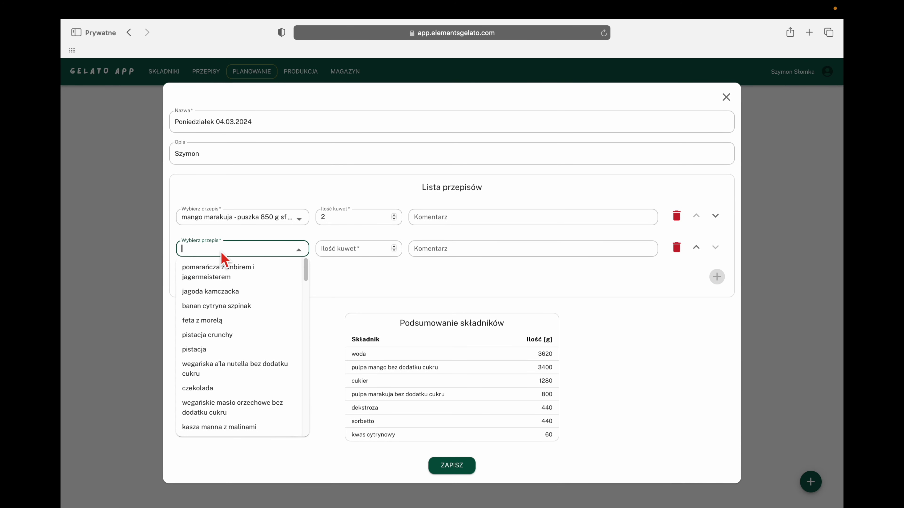
type("kiwi")
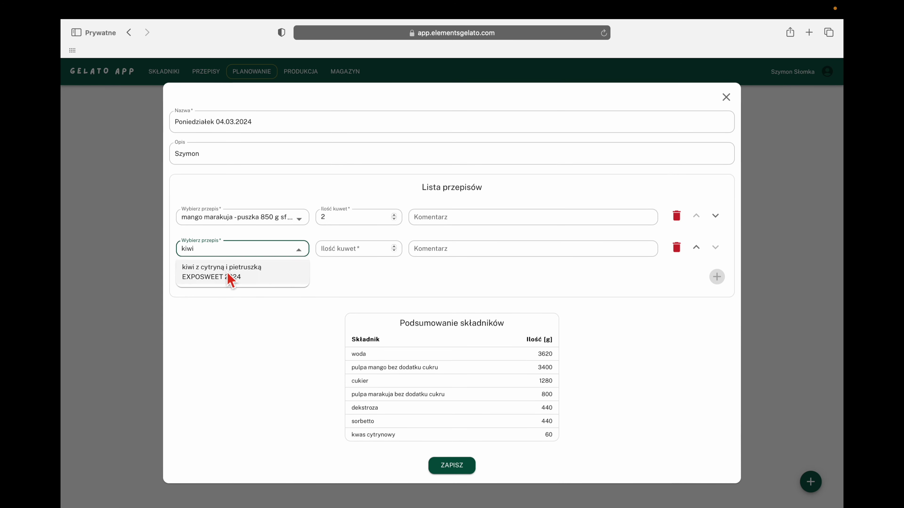
left_click(233, 275)
left_click(353, 251)
type("1")
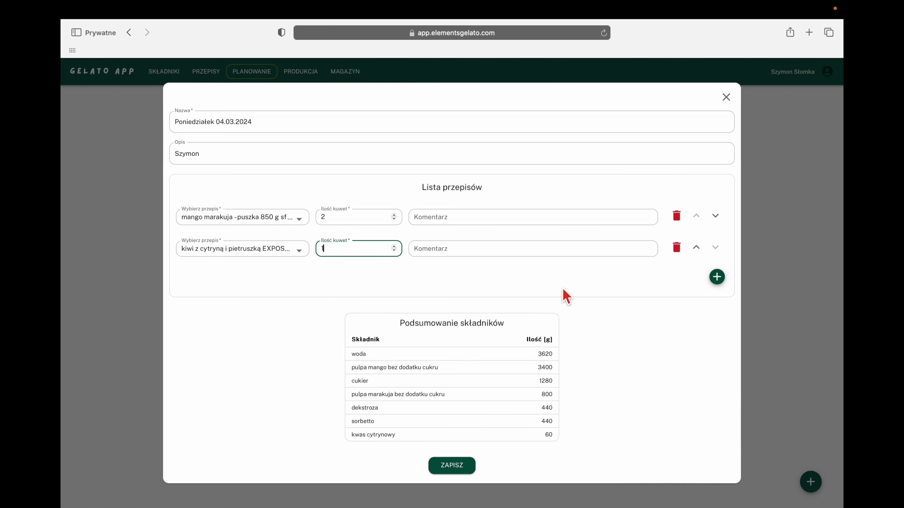
left_click(569, 297)
Step: Add the recipe "wegańska a'la nutella bez dodatku cukru" to the plan with 1 tray
left_click(709, 259)
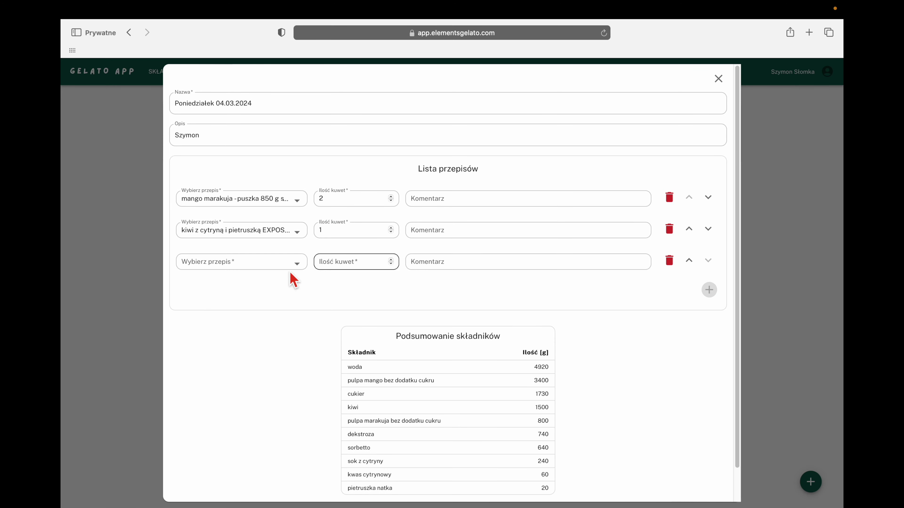
left_click(249, 266)
type("wega")
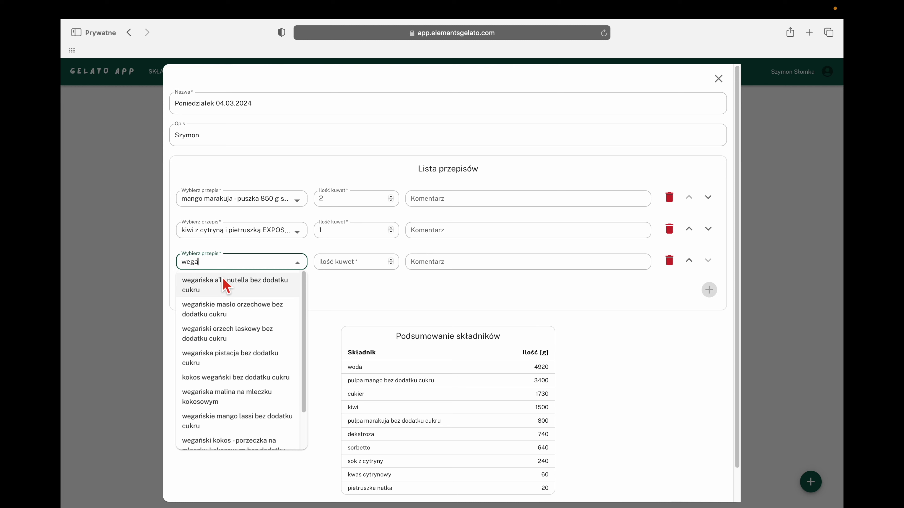
left_click(228, 285)
left_click(355, 268)
type("1")
left_click(586, 317)
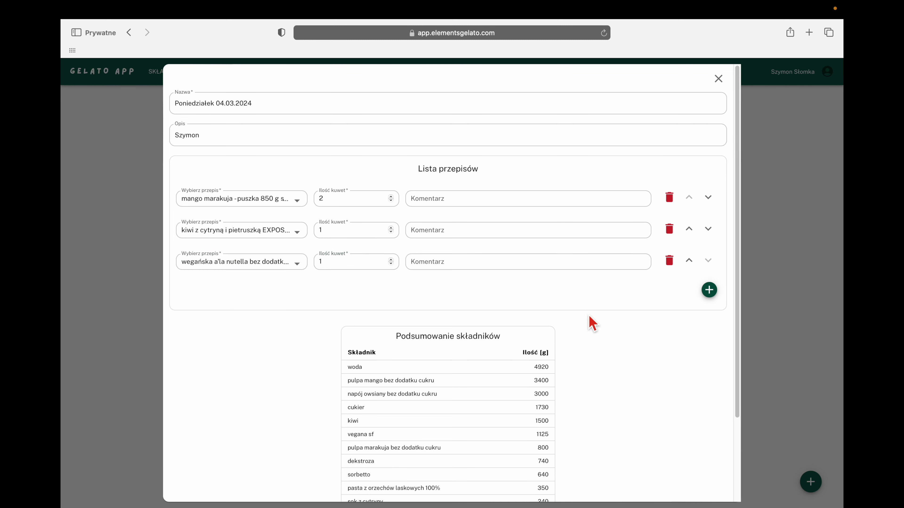
Step: Add the recipe "baza gelato 100" to the plan with 7.5 trays
left_click(710, 291)
left_click(264, 297)
type("baza")
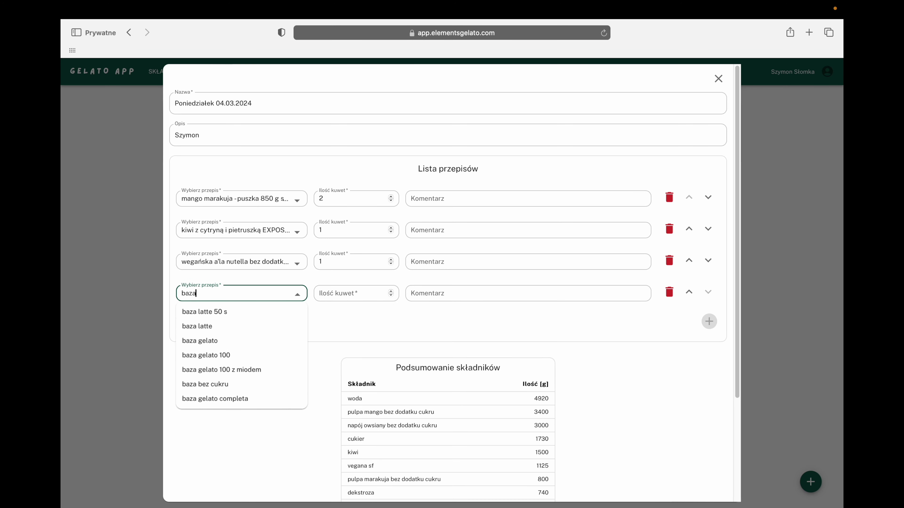
left_click(250, 356)
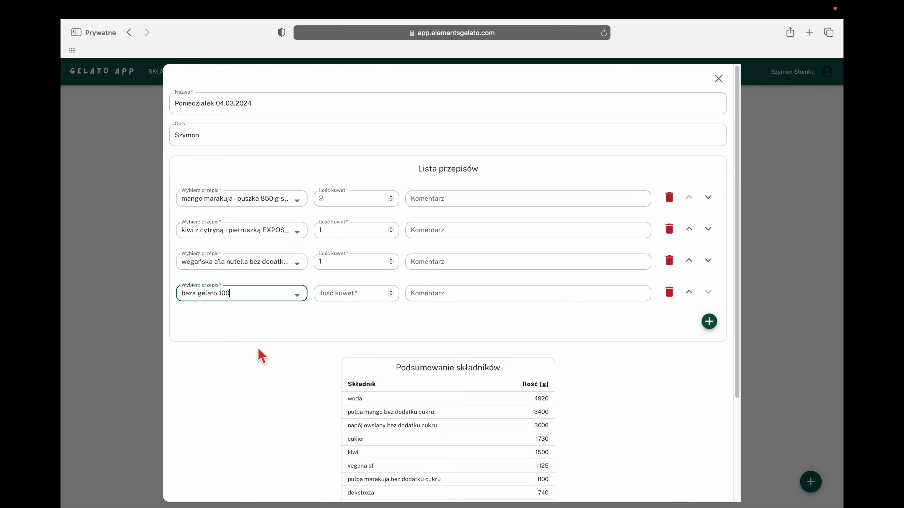
left_click(338, 295)
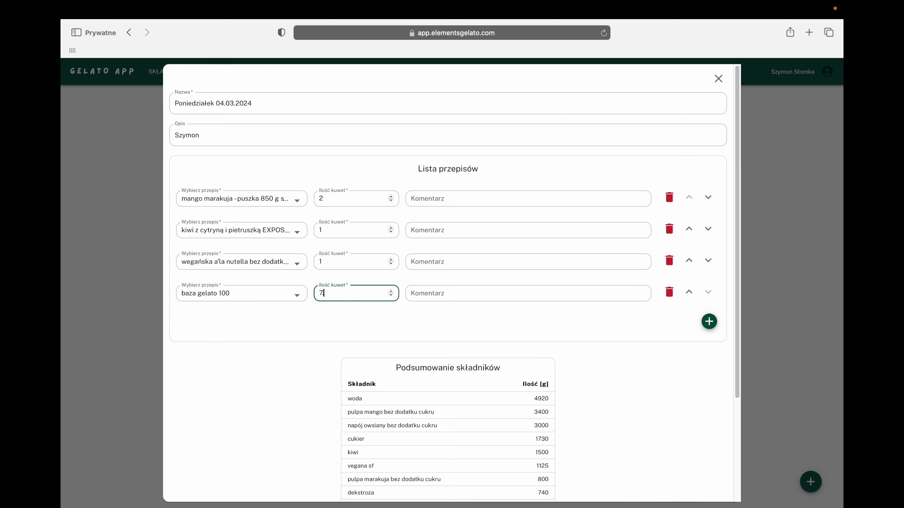
Step: Add the recipe "śmietanka" to the plan with 4 trays
left_click(709, 322)
left_click(209, 325)
type("śmieta")
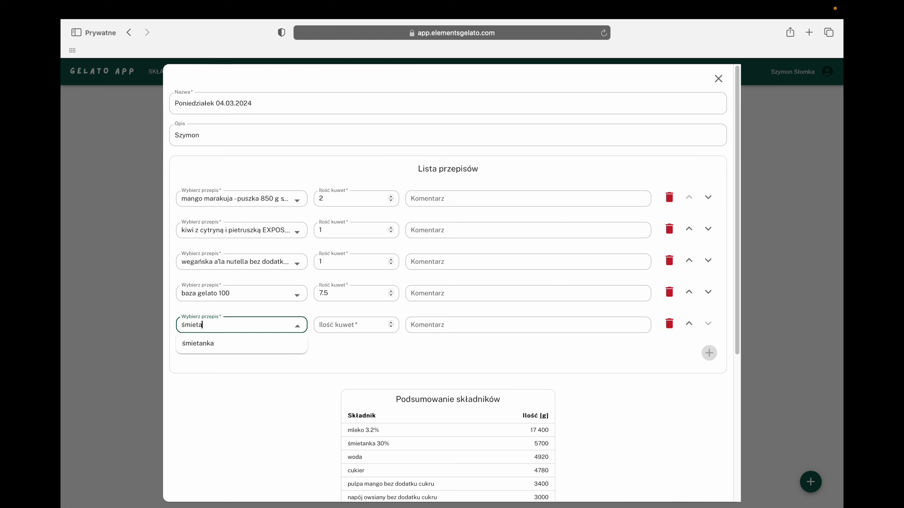
left_click(211, 345)
left_click(344, 328)
type("4")
Step: Add the recipe "feta z morelą" to the plan with 3.5 trays
left_click(710, 354)
left_click(242, 358)
type("feta")
left_click(243, 377)
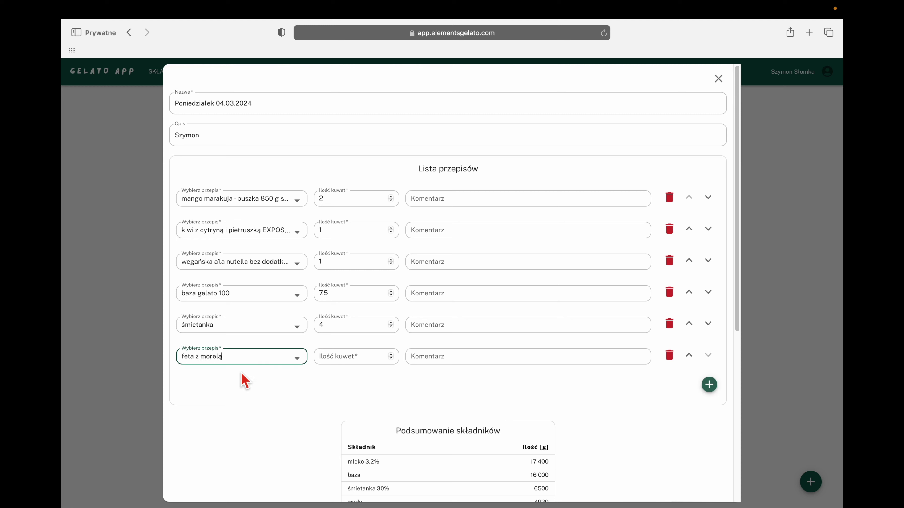
left_click(353, 366)
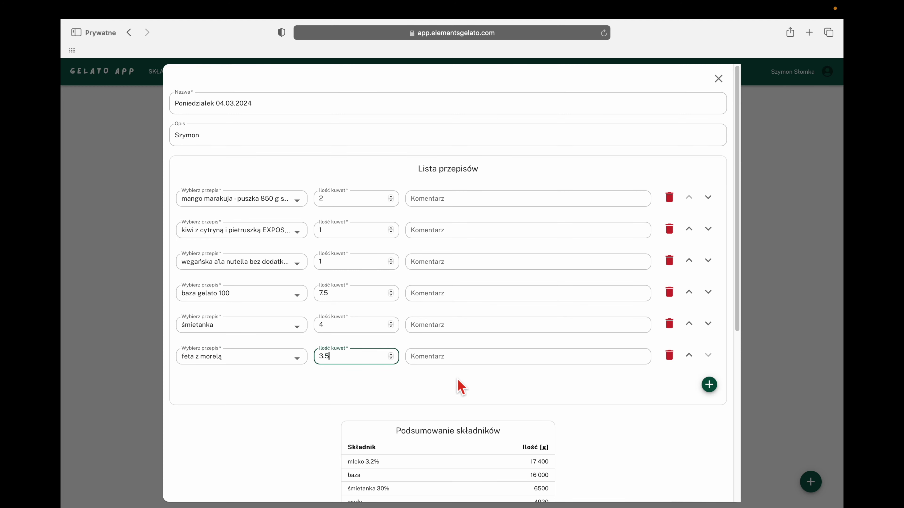
Step: Add the recipe "variegato/polewa owocowe" to the plan with 3.5 trays and the comment "morelowe"
left_click(709, 385)
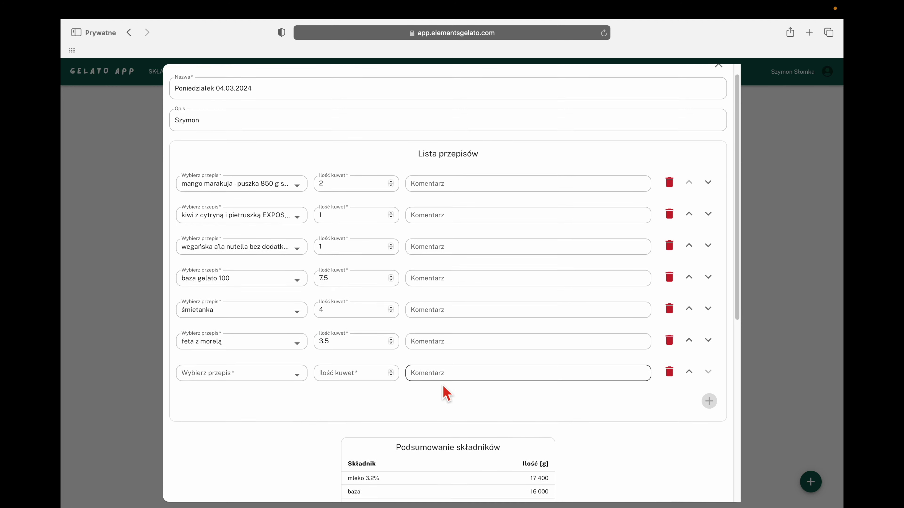
left_click(268, 372)
type("variegato more")
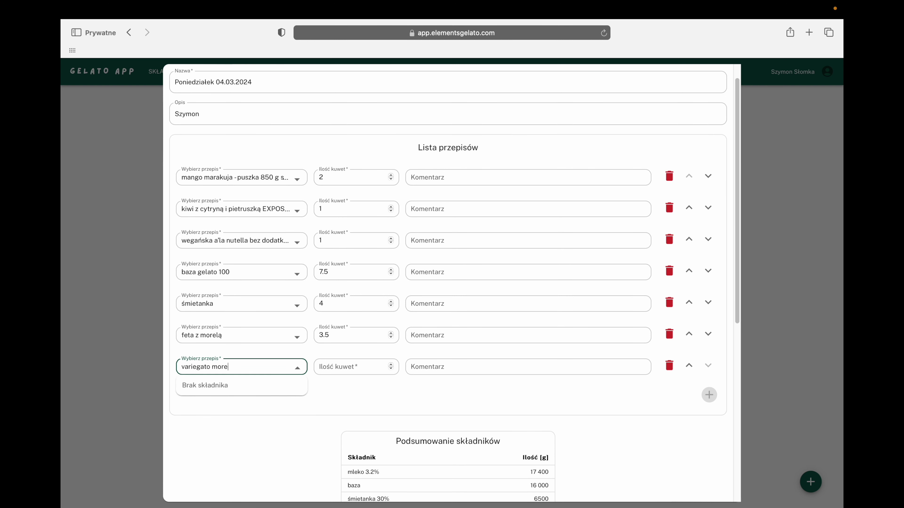
key("BackSpace")
key("BackSpace")
key("BackSpace")
key("BackSpace")
type("owo")
key("BackSpace")
key("BackSpace")
key("BackSpace")
key("BackSpace")
type("/")
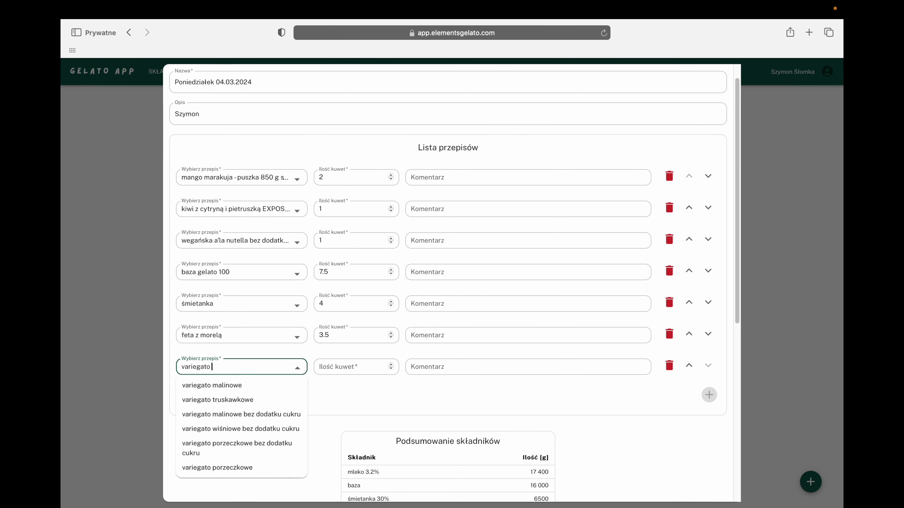
left_click(247, 413)
left_click(341, 368)
left_click(461, 371)
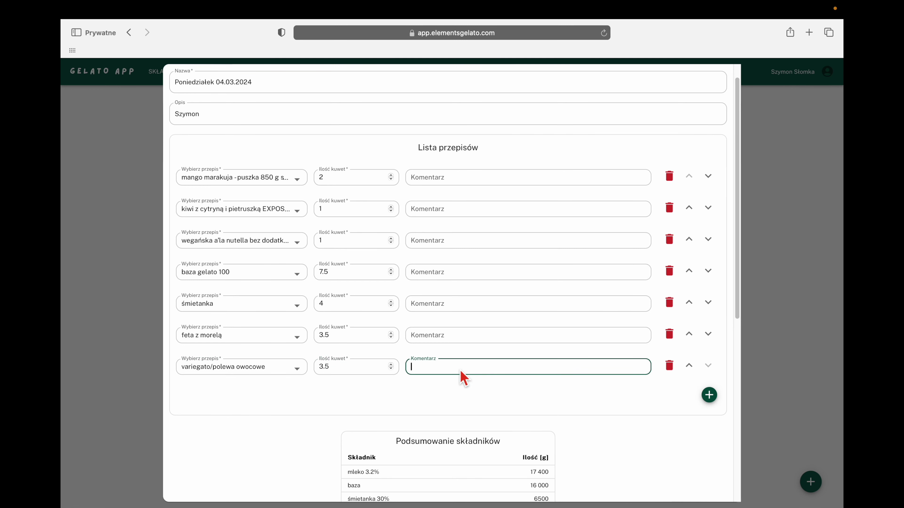
left_click(471, 390)
Step: Move the "variegato/polewa owocowe" recipe up to the first place in the plan's recipe list
scroll(529, 413, "down", 2)
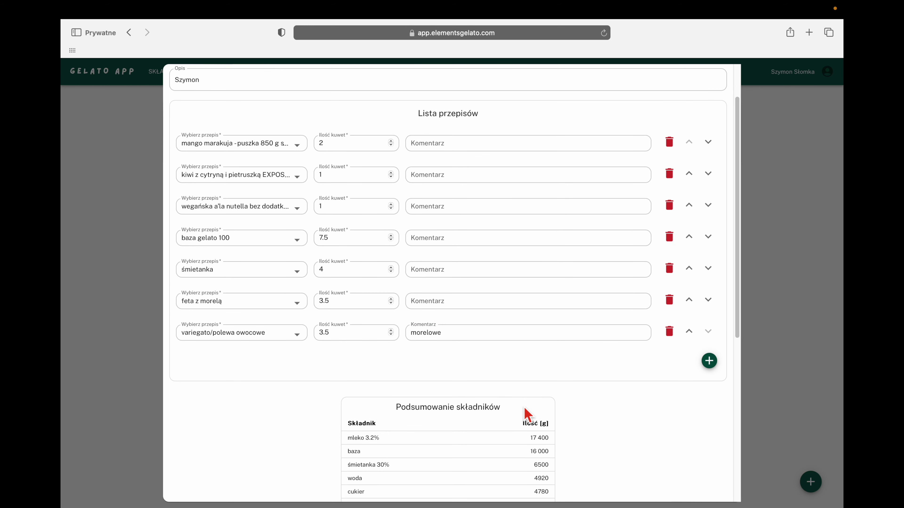
left_click(692, 334)
left_click(690, 301)
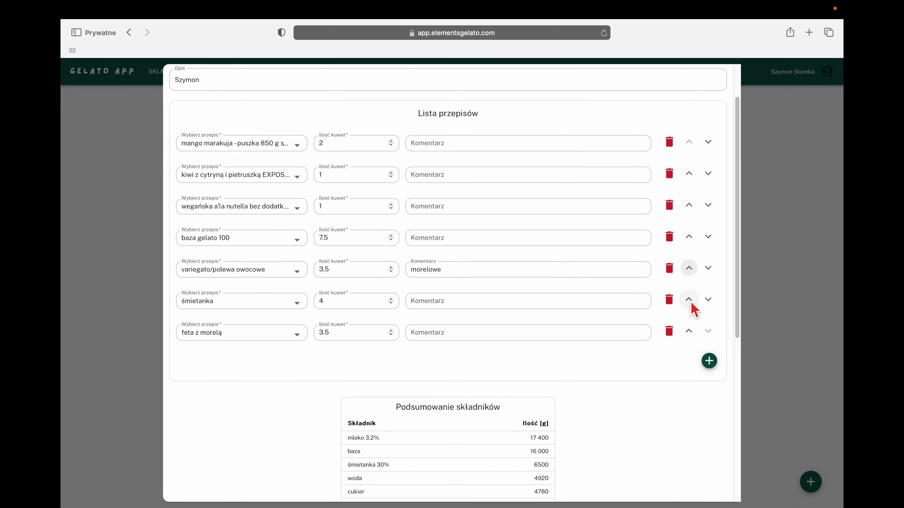
scroll(692, 303, "up", 1)
left_click(691, 300)
left_click(690, 267)
left_click(689, 236)
left_click(689, 203)
scroll(555, 231, "up", 1)
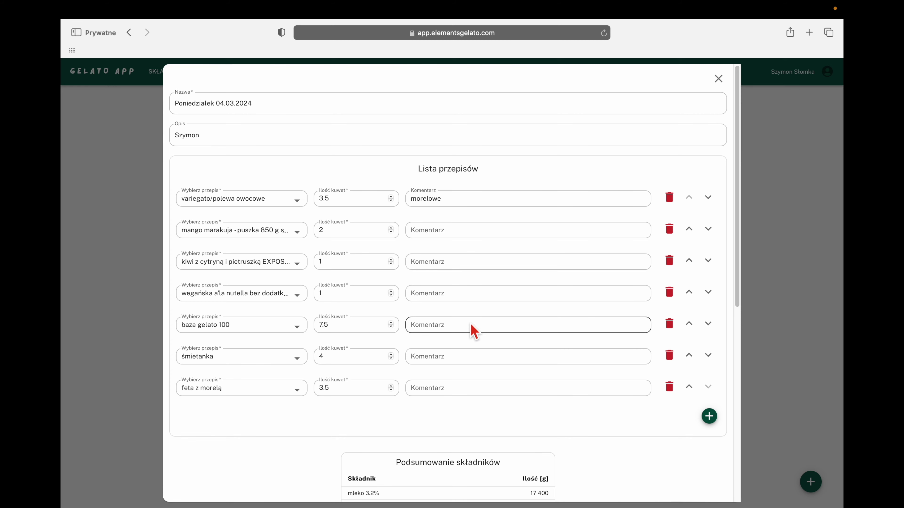
Step: Review the plan's ingredient summary and save the production plan
scroll(472, 330, "down", 6)
scroll(472, 330, "down", 4)
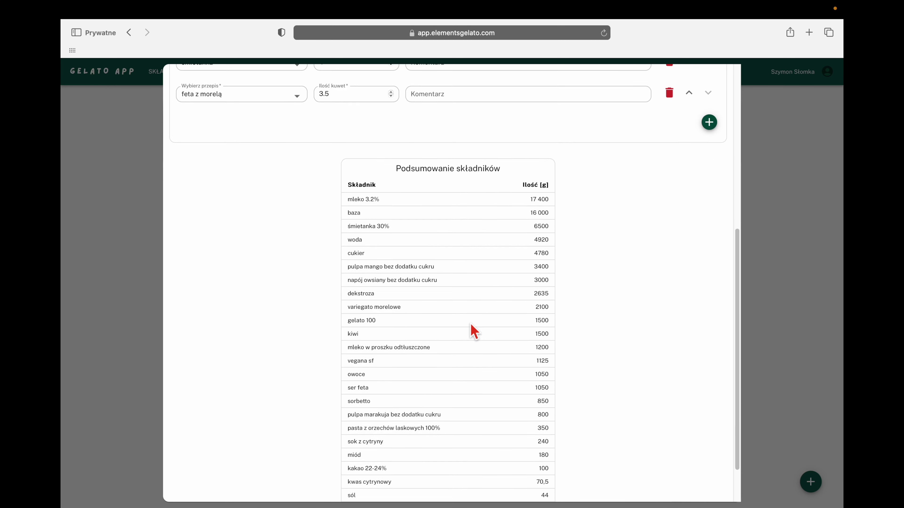
left_click_drag(335, 120, 591, 499)
left_click(600, 462)
scroll(601, 462, "down", 1)
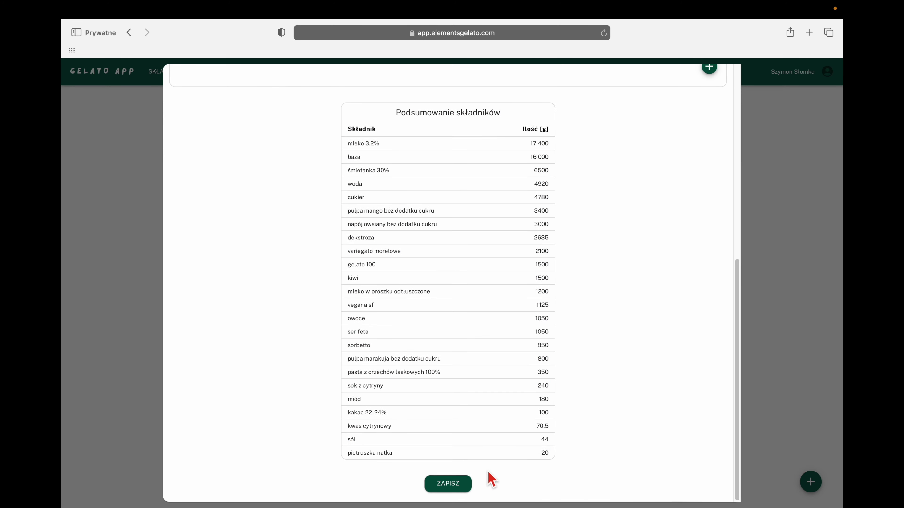
left_click(451, 485)
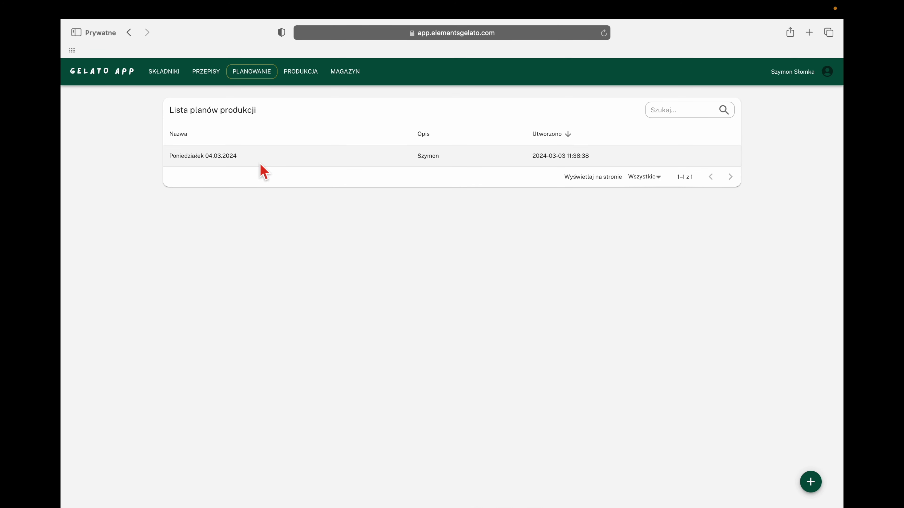
Step: Check the list of plans ready for production, then send the "Poniedziałek 04.03.2024" plan to production
left_click(301, 73)
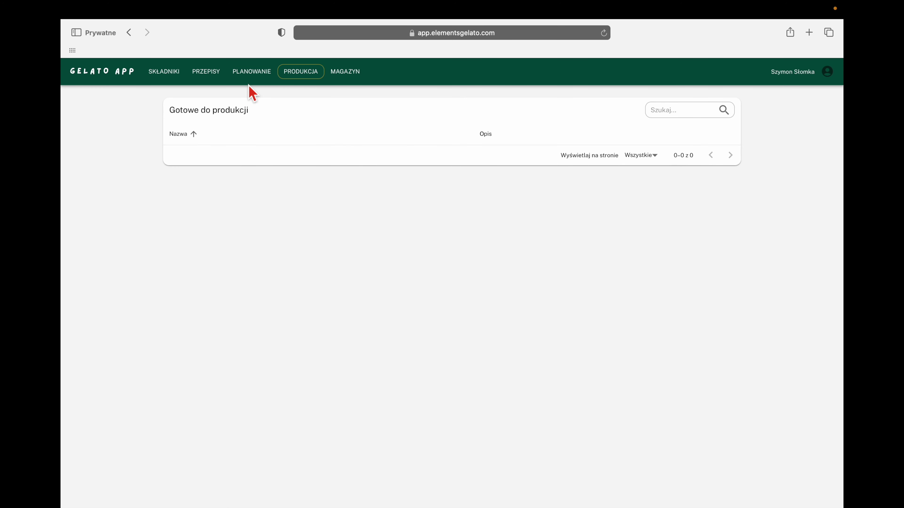
left_click(252, 75)
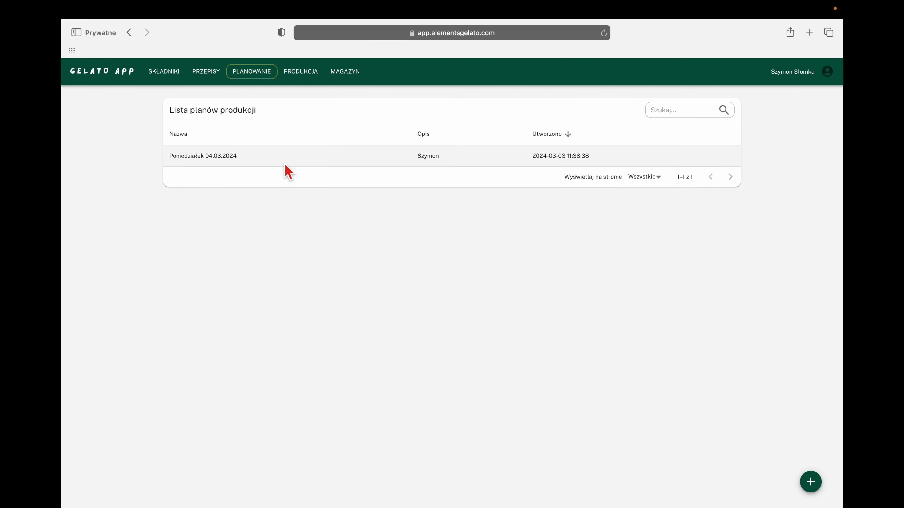
left_click(296, 162)
scroll(461, 316, "down", 7)
scroll(460, 316, "down", 3)
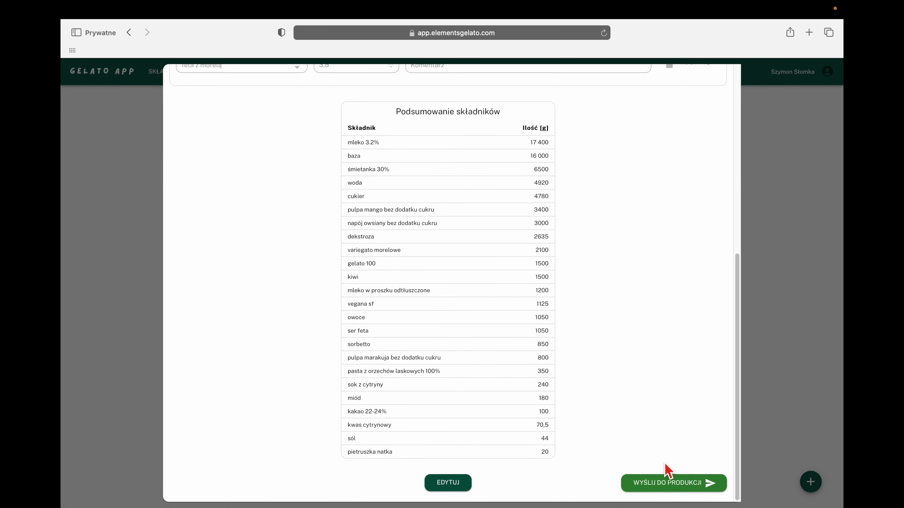
left_click(662, 486)
left_click(672, 469)
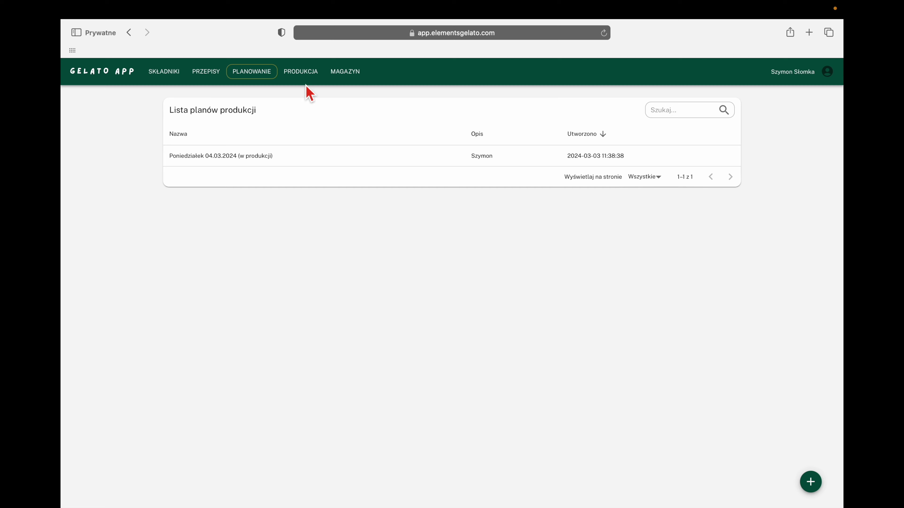
Step: In the plan under production, start weighing "variegato/polewa owocowe" and record dekstroza, sorbetto, kwas cytrynowy and owoce as measured at their planned weights
left_click(305, 76)
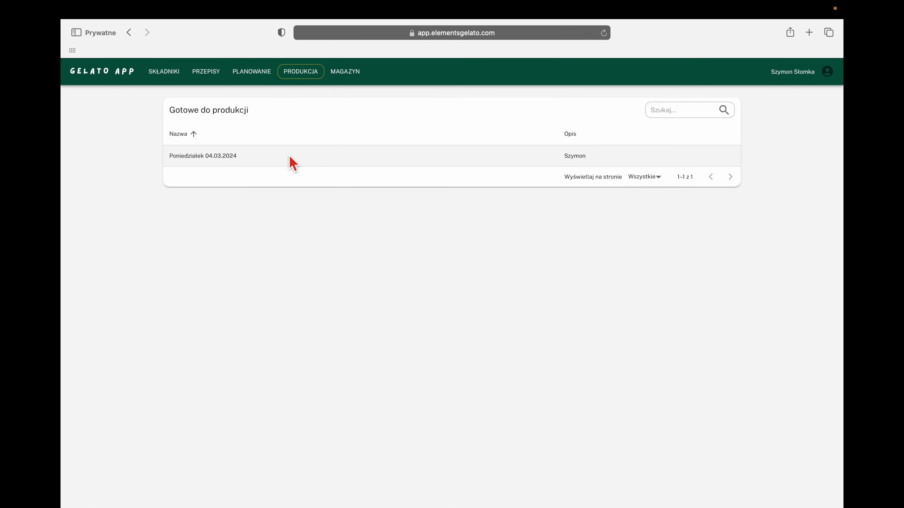
left_click(292, 162)
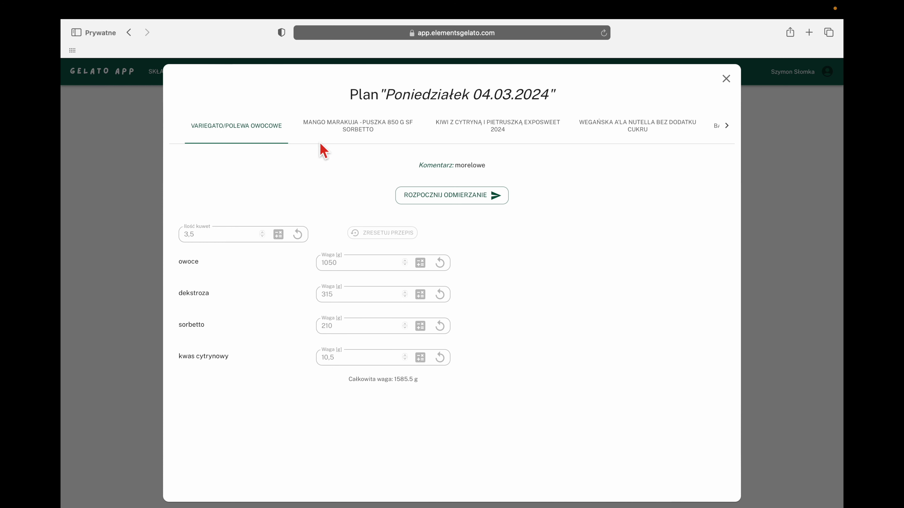
left_click(424, 197)
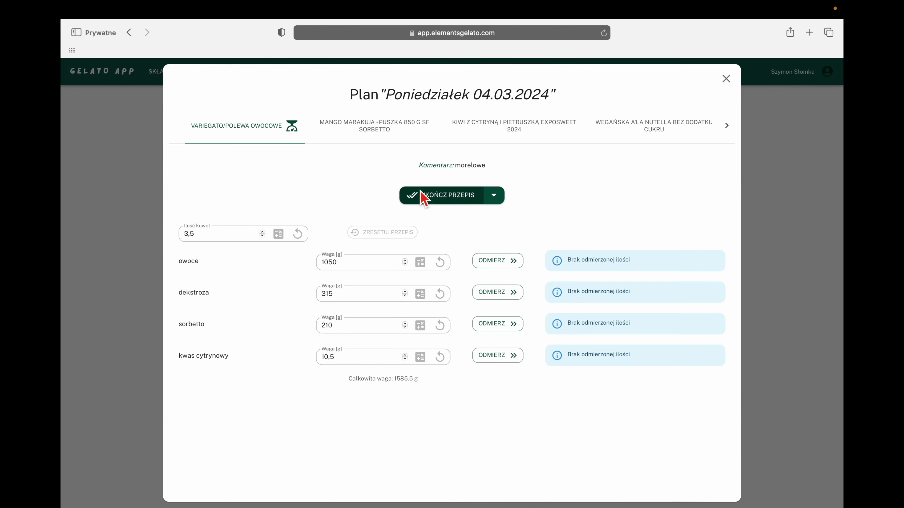
left_click(491, 298)
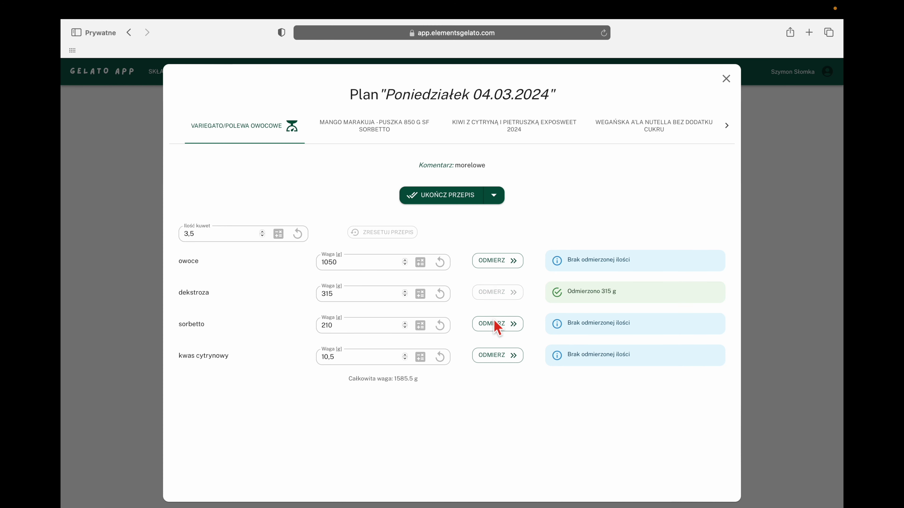
left_click(495, 325)
left_click(499, 355)
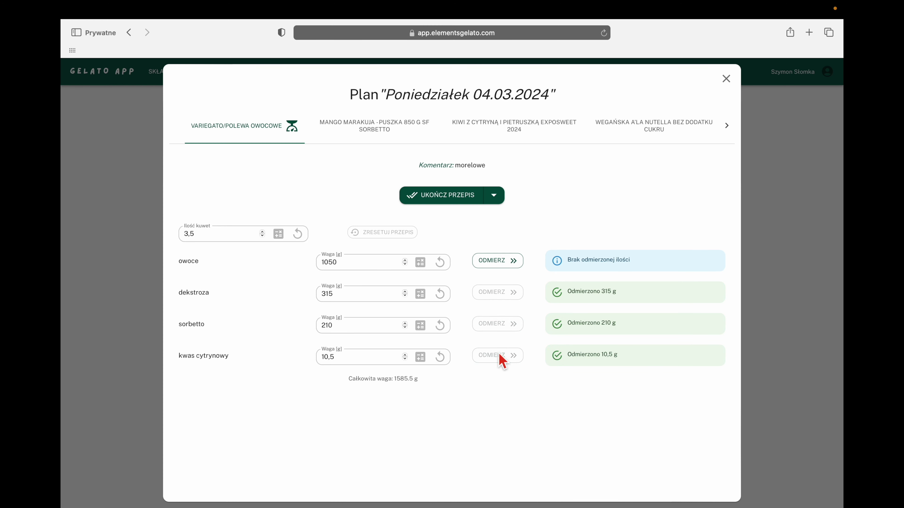
left_click(495, 267)
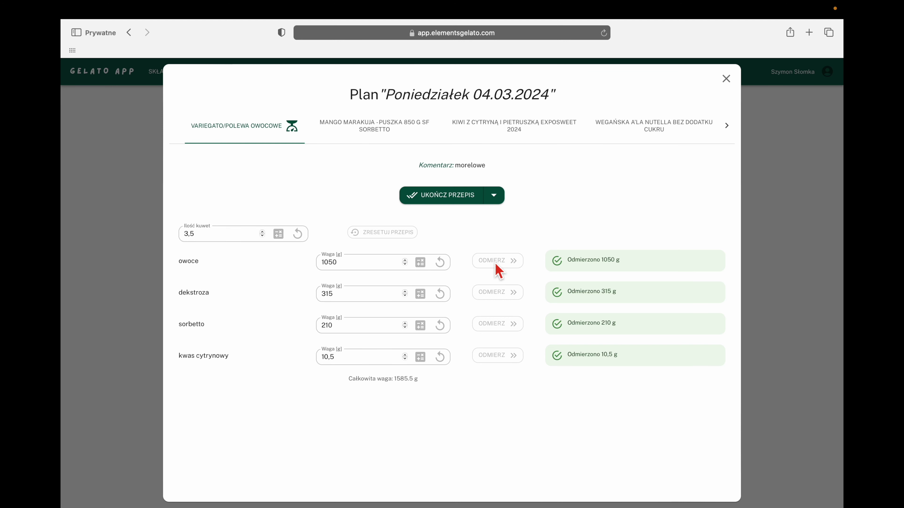
Step: Start weighing the "baza gelato 100" recipe and record mleko 3.2% as measured at its planned weight
scroll(442, 125, "right", 5)
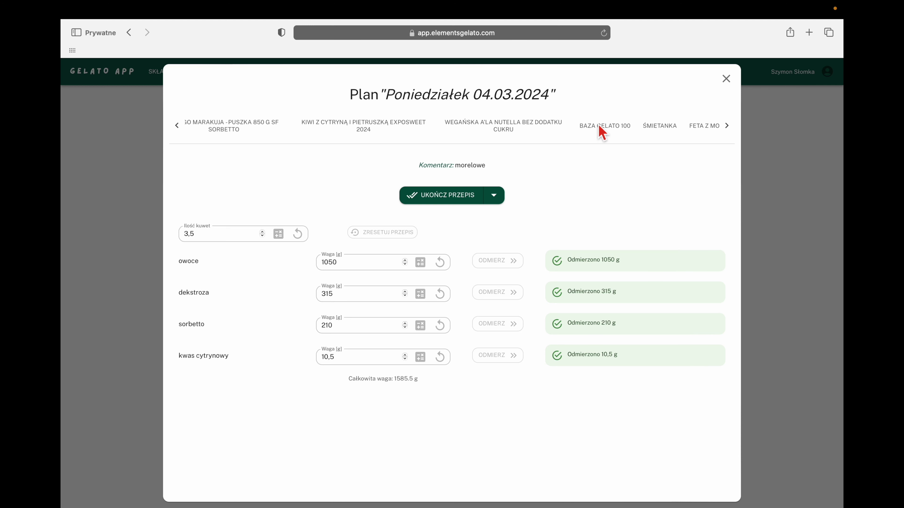
left_click(599, 130)
left_click(453, 195)
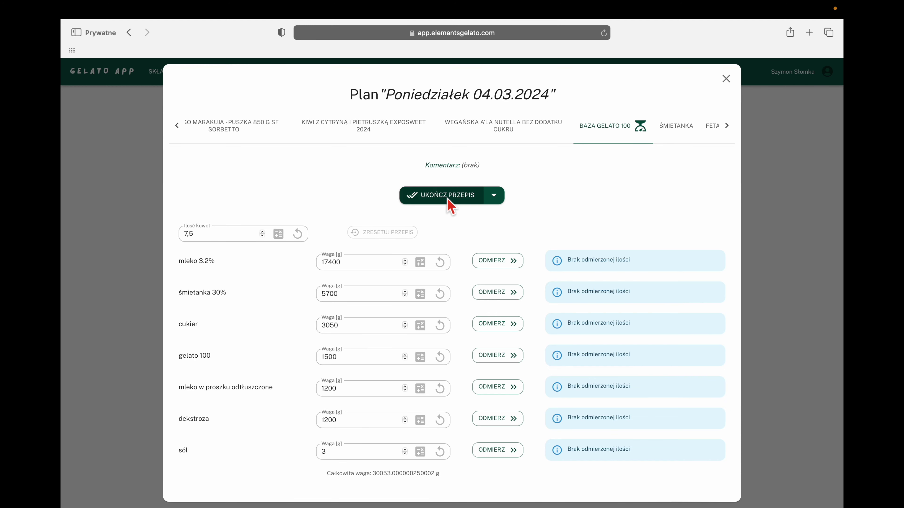
left_click(490, 263)
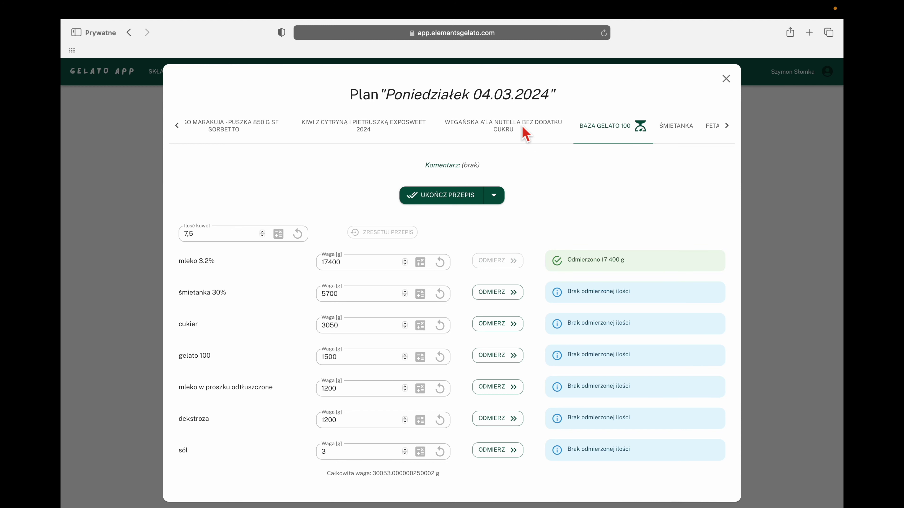
Step: Start weighing the "mango marakuja - puszka 850 g sf sorbetto" recipe and record all seven ingredients as measured at their planned weights
scroll(518, 129, "left", 2)
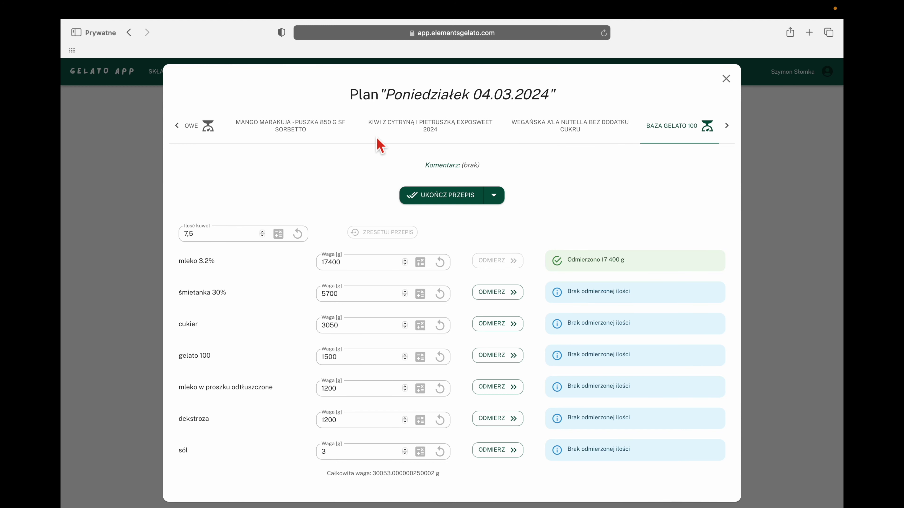
scroll(378, 139, "left", 2)
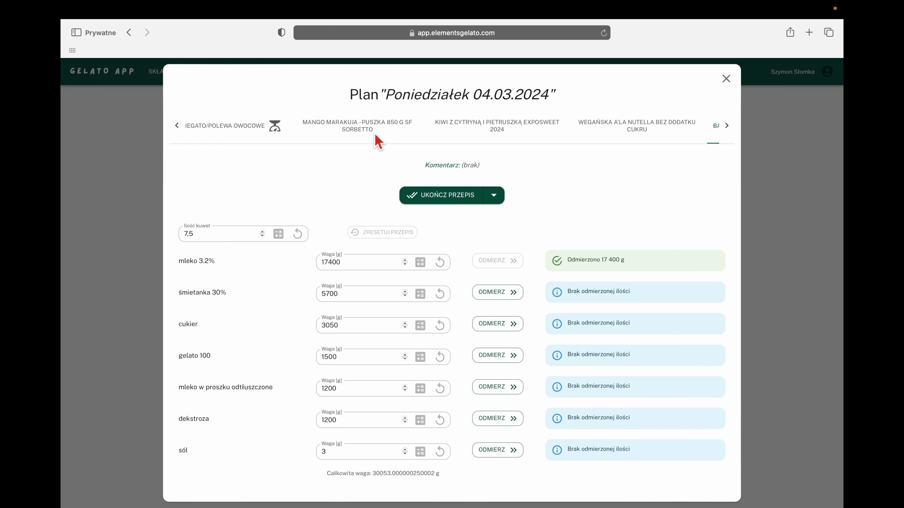
left_click(376, 140)
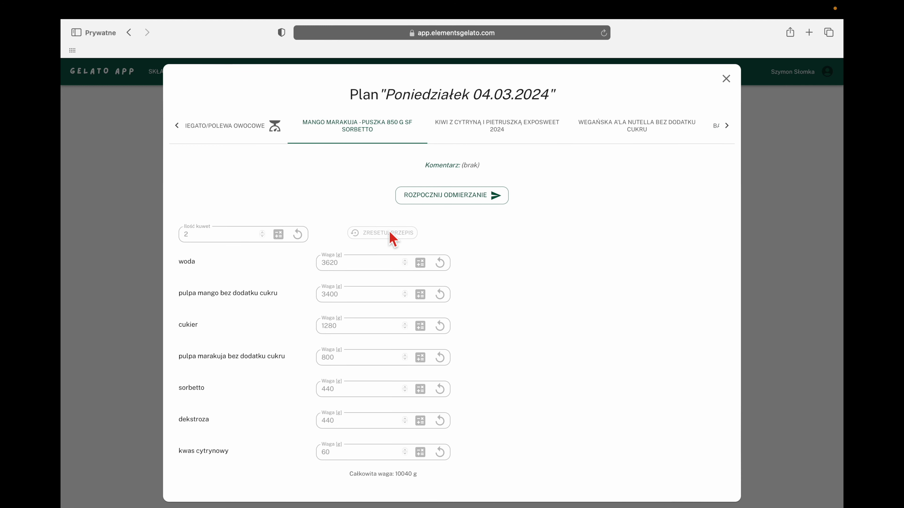
left_click(444, 203)
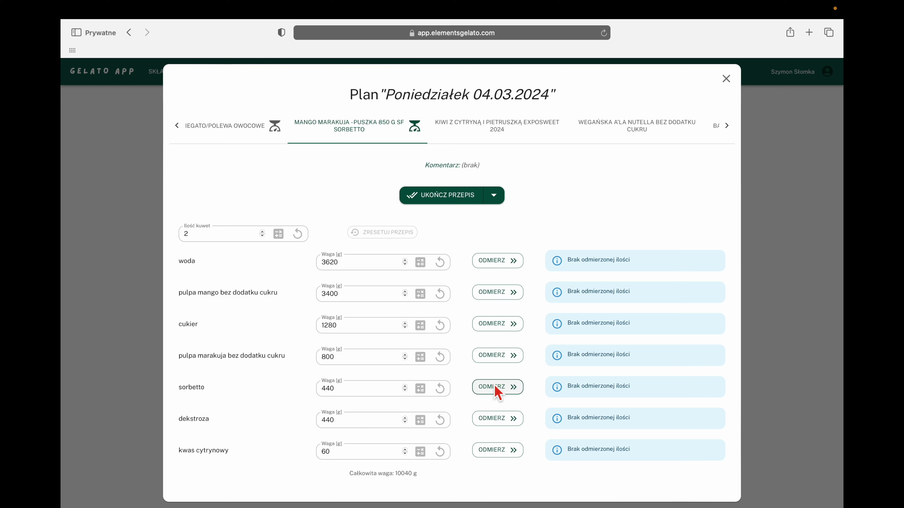
left_click(494, 324)
left_click(495, 417)
left_click(495, 391)
left_click(499, 450)
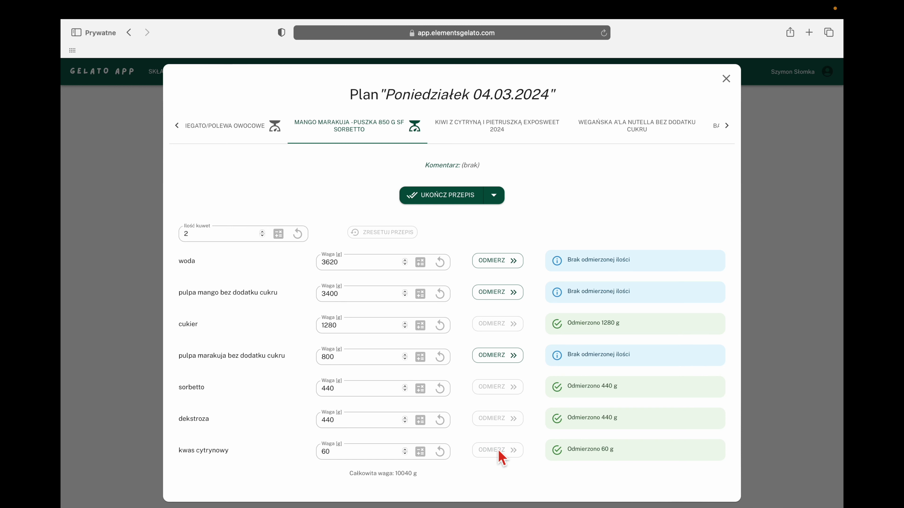
left_click(498, 355)
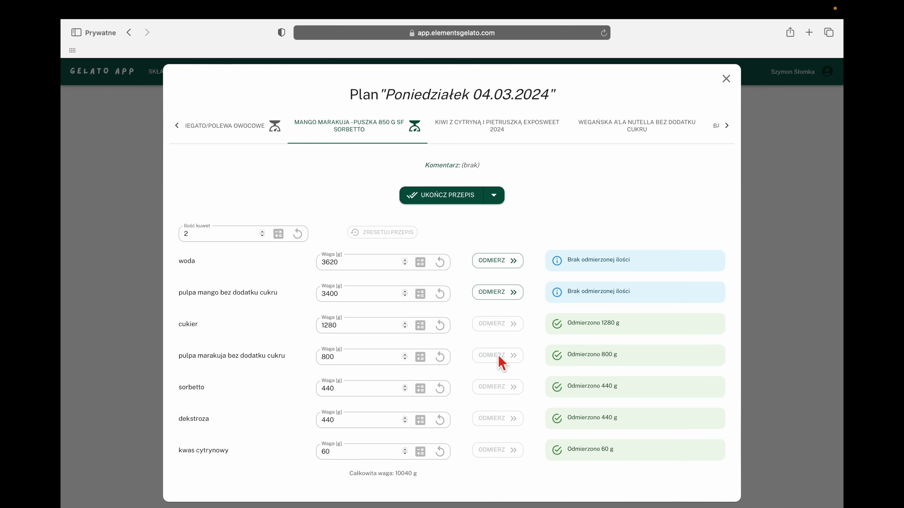
left_click(492, 298)
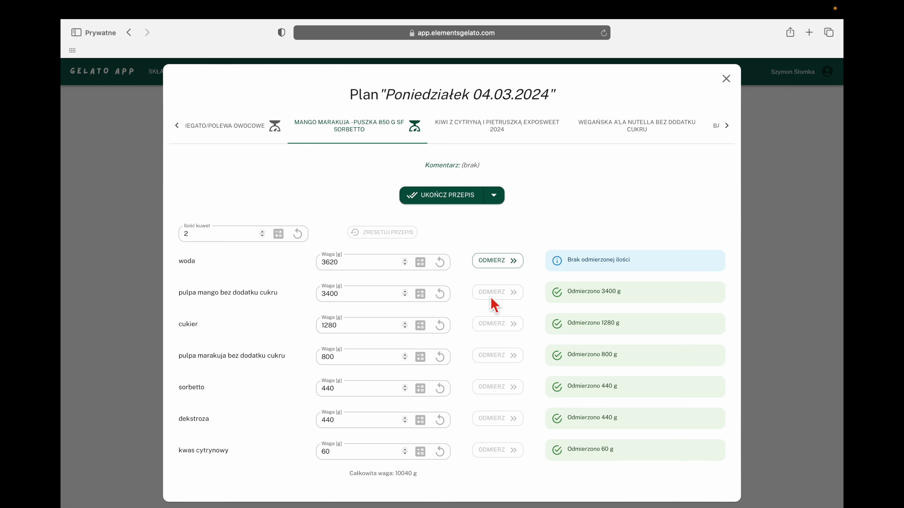
left_click(500, 266)
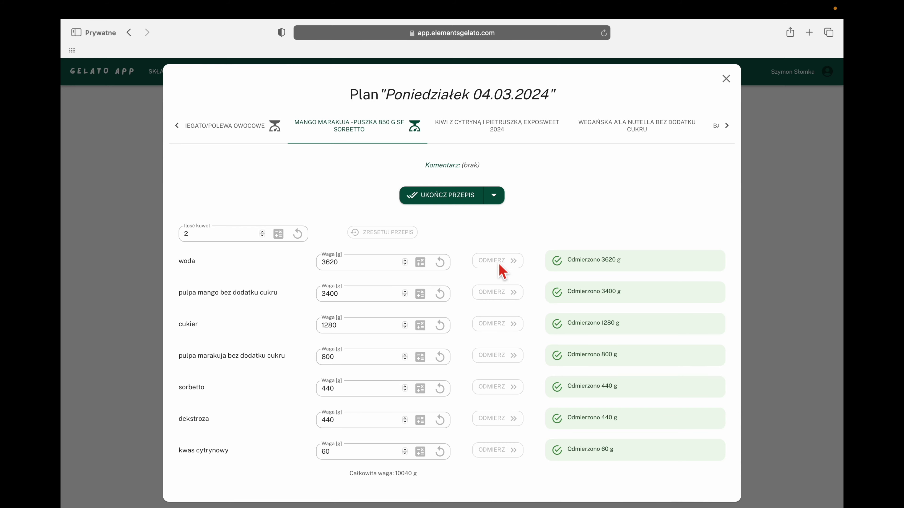
Step: Finish the mango marakuja recipe with a final tray count of 3 and save the summary
left_click(463, 201)
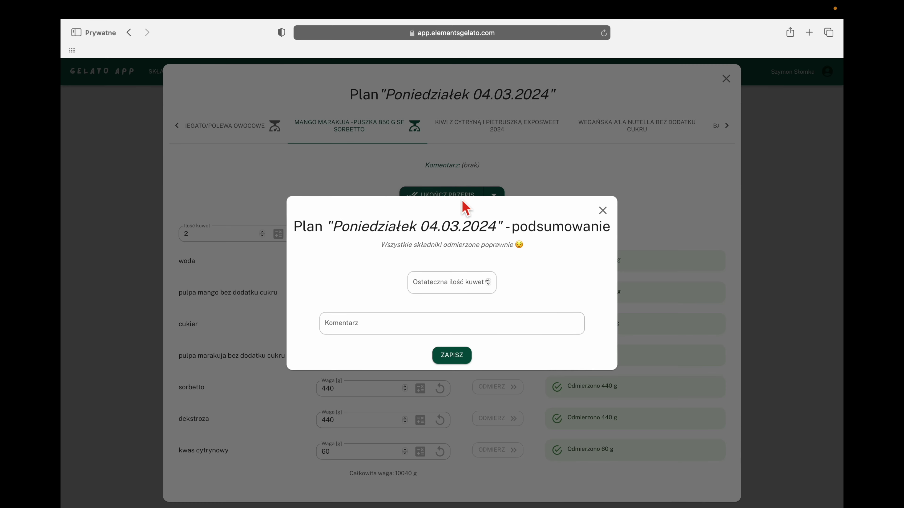
left_click(449, 283)
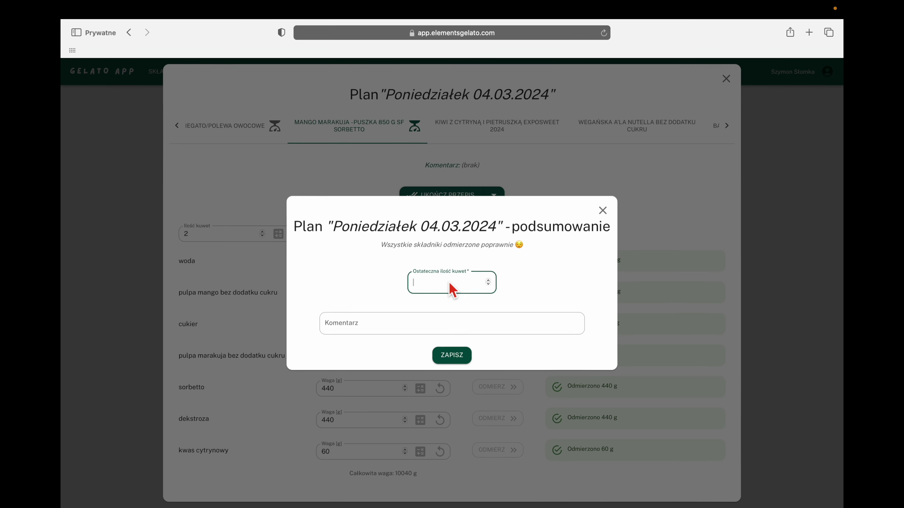
type("3")
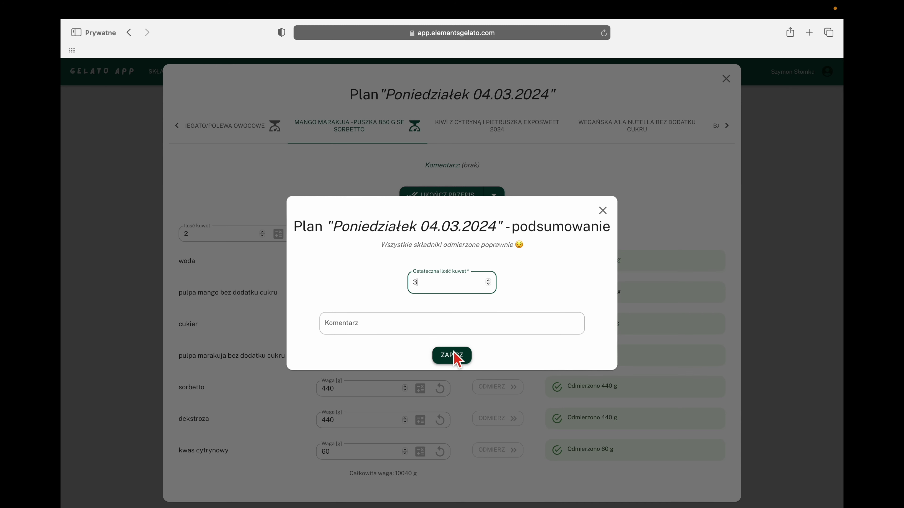
left_click(454, 352)
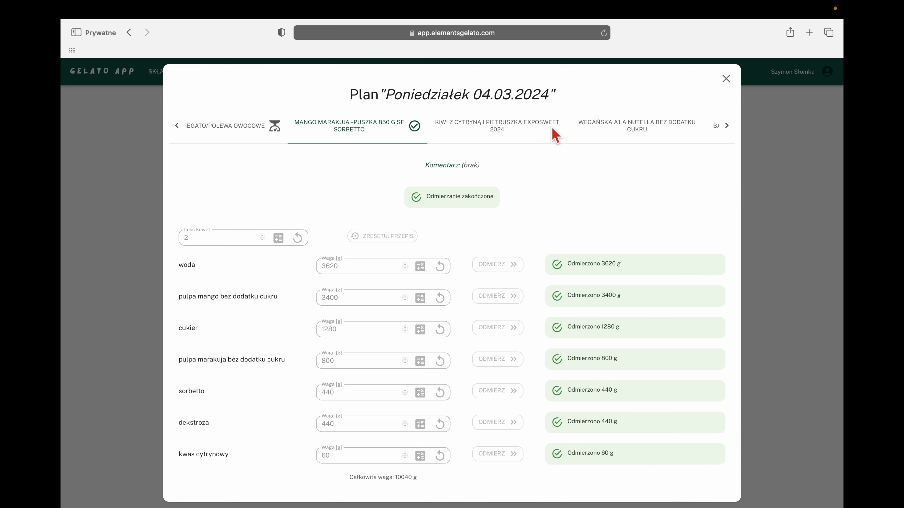
Step: Close the production plan and view the warehouse stock list
left_click(726, 79)
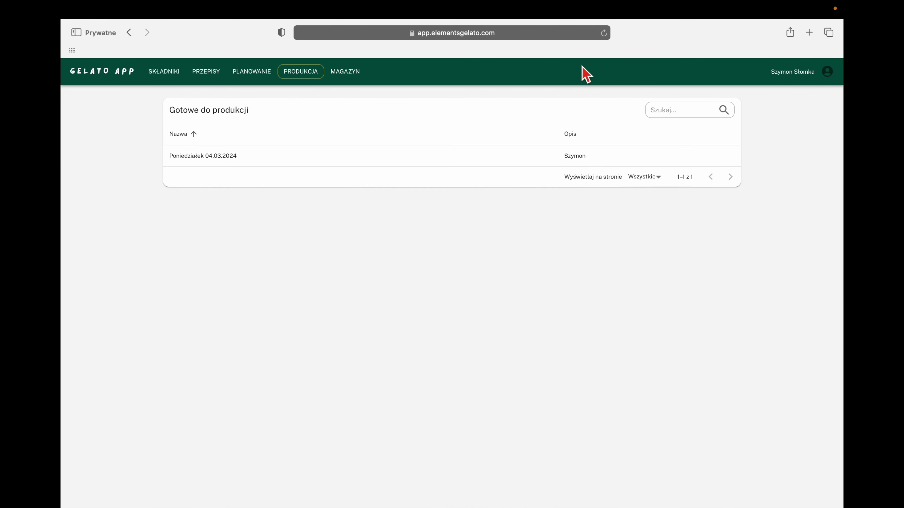
left_click(353, 74)
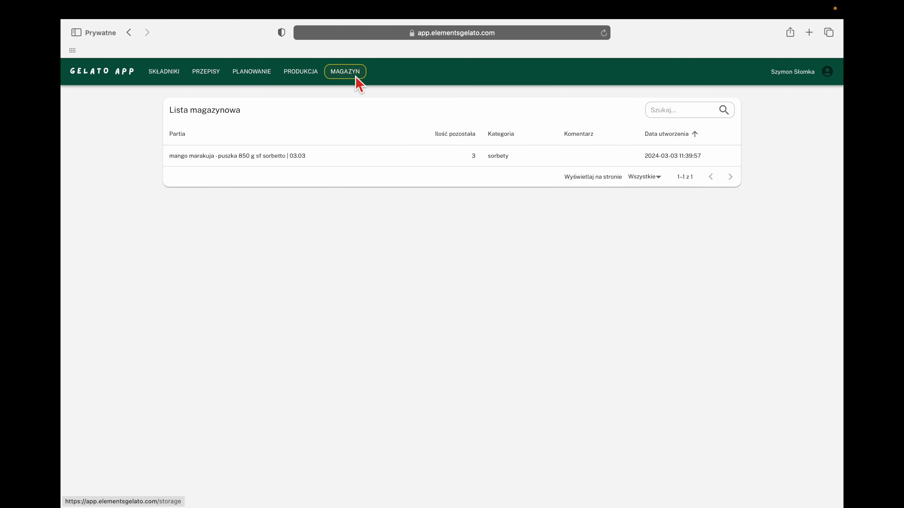
Step: Reopen the production plan, start weighing "kiwi z cytryną i pietruszką exposweet 2024" and record every ingredient except kiwi as measured at its planned weight
left_click(308, 77)
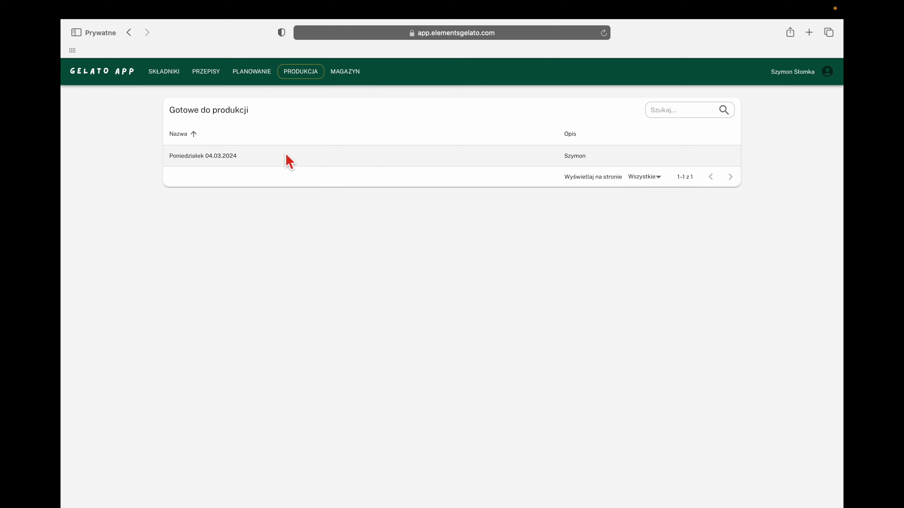
left_click(289, 159)
left_click(476, 134)
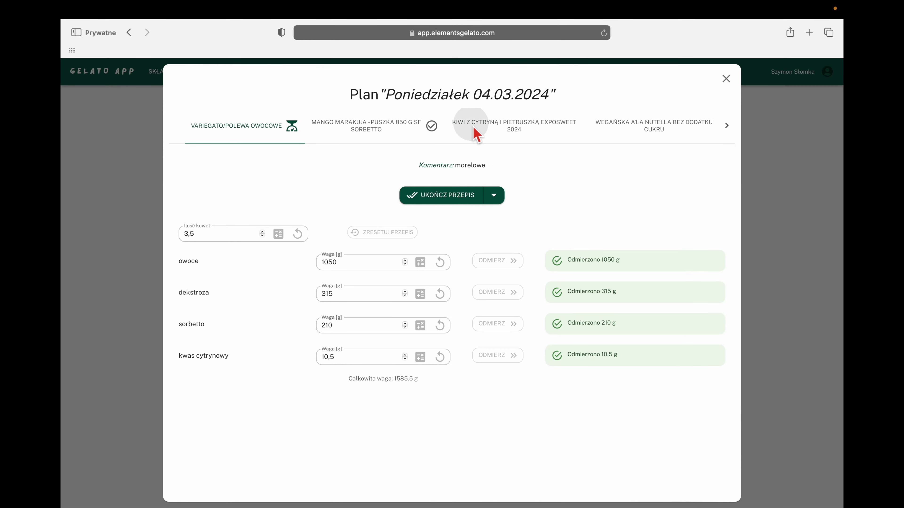
left_click(458, 197)
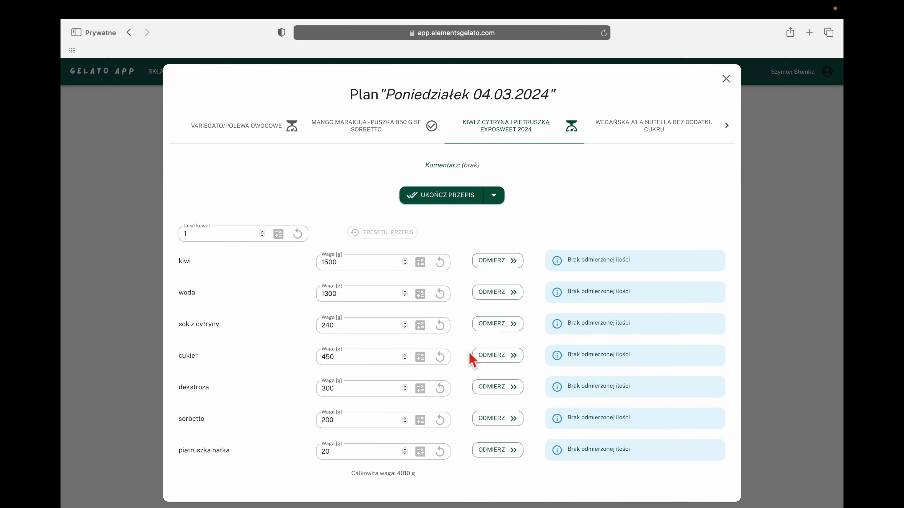
left_click(495, 357)
left_click(498, 380)
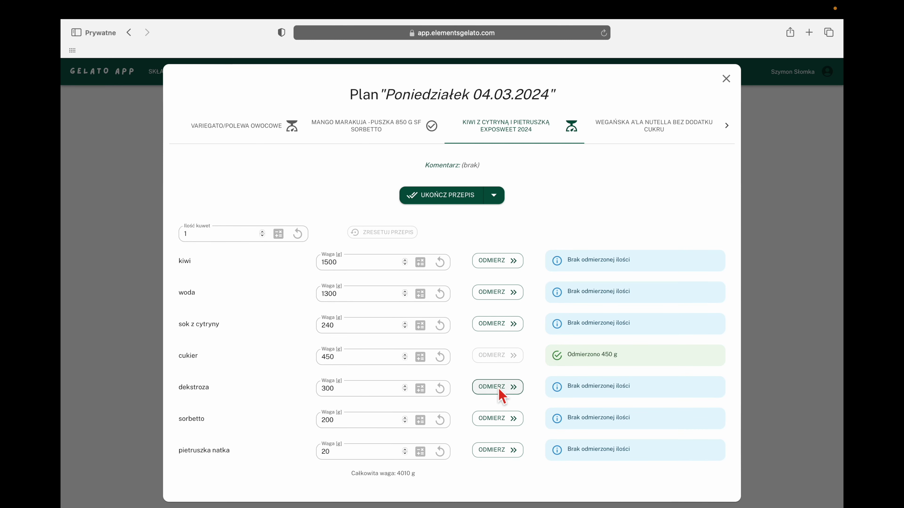
left_click(501, 421)
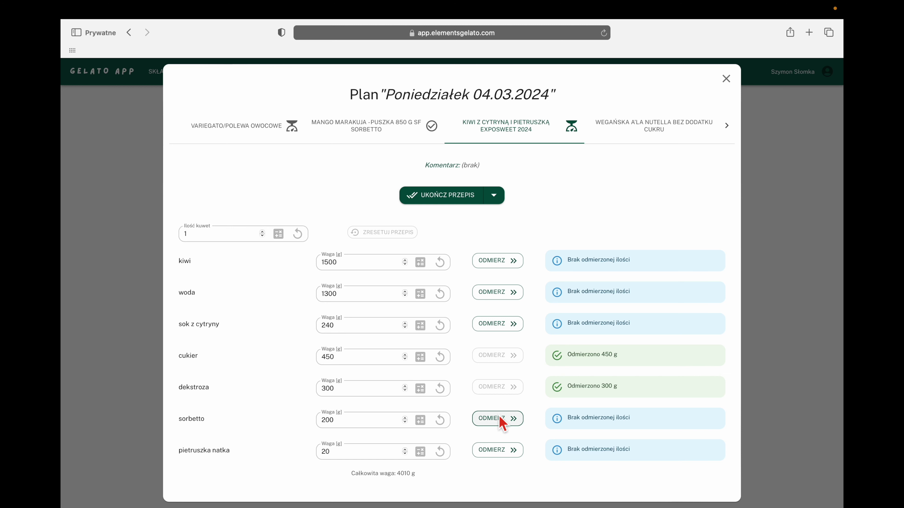
left_click(500, 452)
left_click(503, 326)
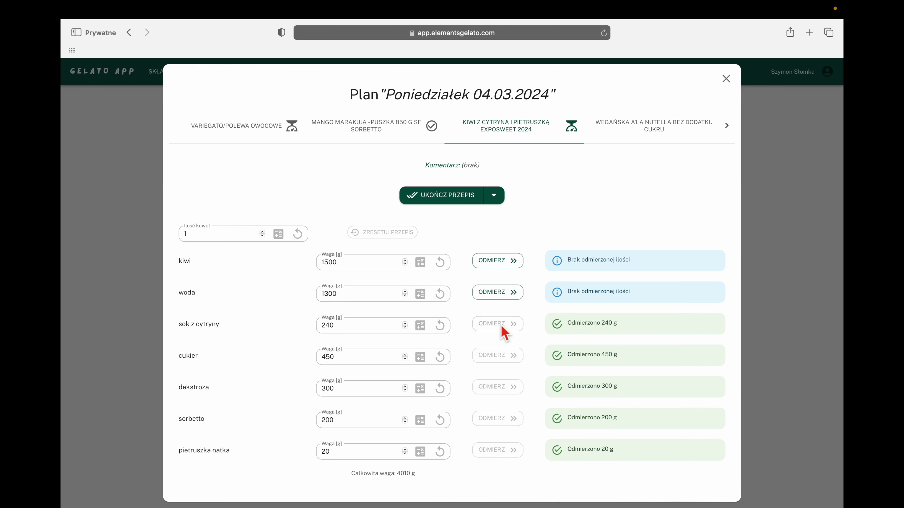
left_click(504, 299)
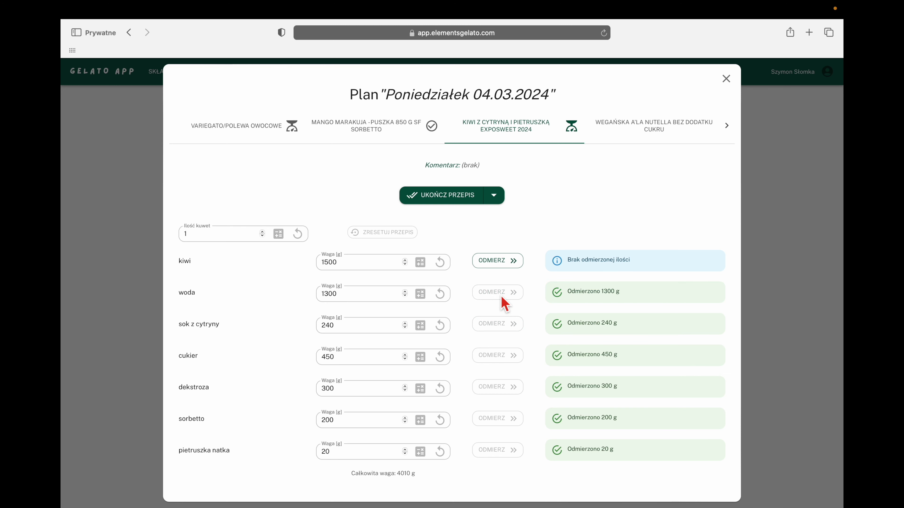
Step: Set the kiwi weight to 1744 g and recalculate the whole recipe from it
left_click(357, 261)
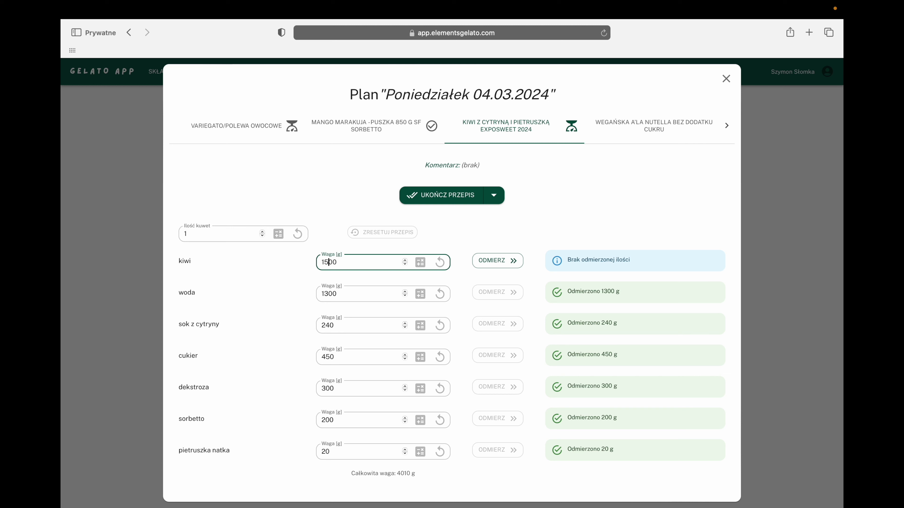
key("BackSpace")
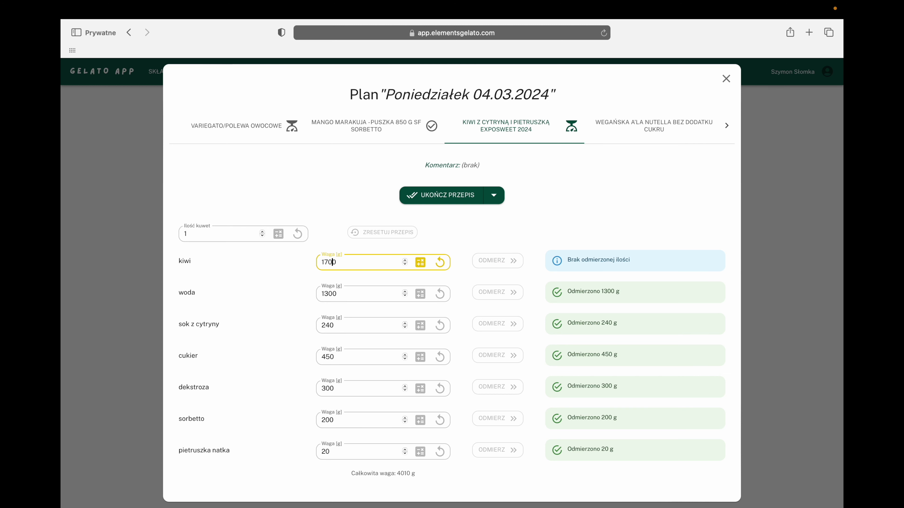
left_click(424, 263)
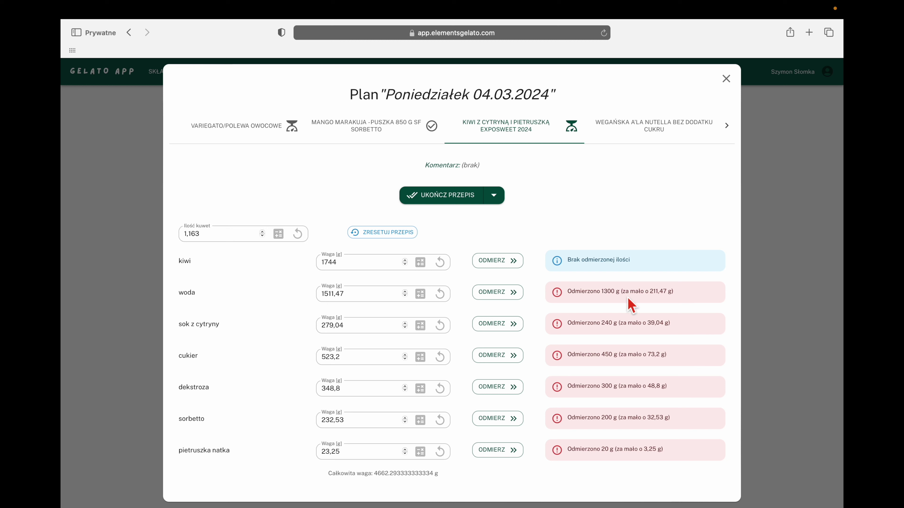
Step: Record kiwi and all the other ingredients of the kiwi recipe as measured at their recalculated weights
left_click(512, 293)
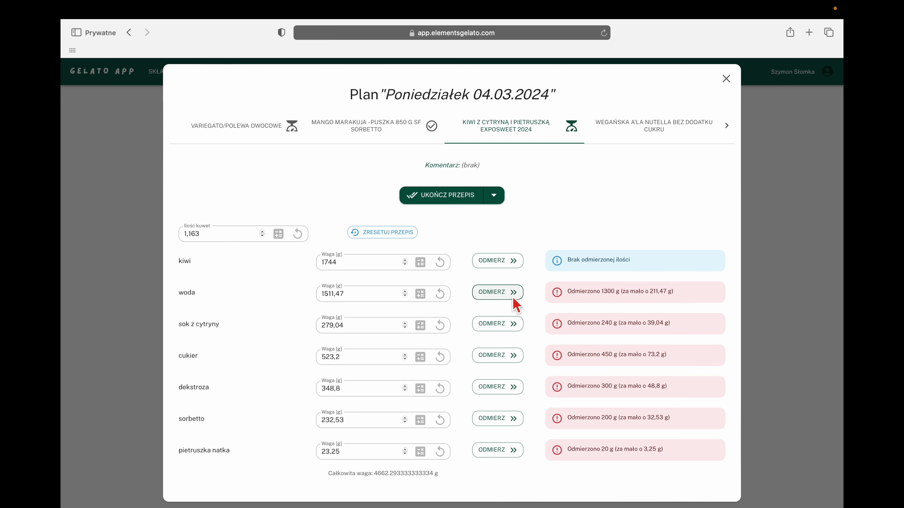
left_click(508, 356)
left_click(506, 388)
left_click(505, 420)
left_click(505, 451)
left_click(500, 263)
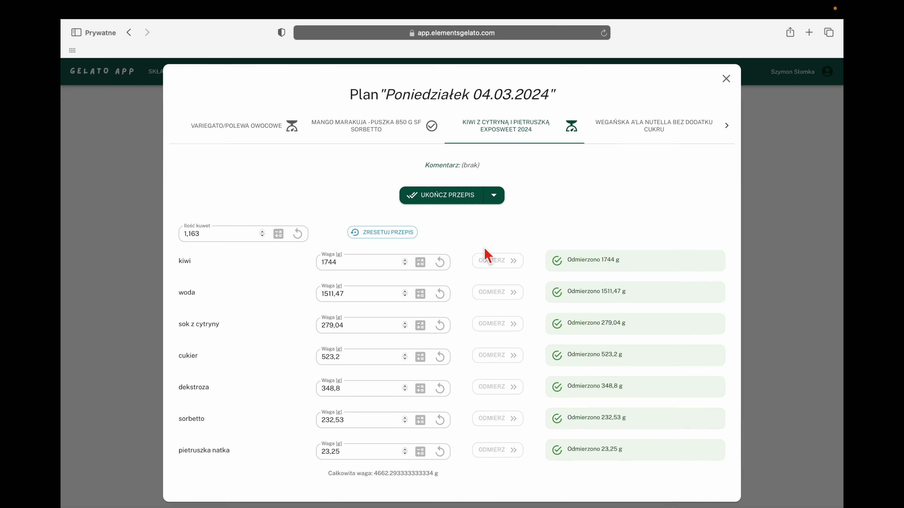
Step: Finish the kiwi recipe with a final tray count of 2 and the comment "test", and save the summary
left_click(462, 207)
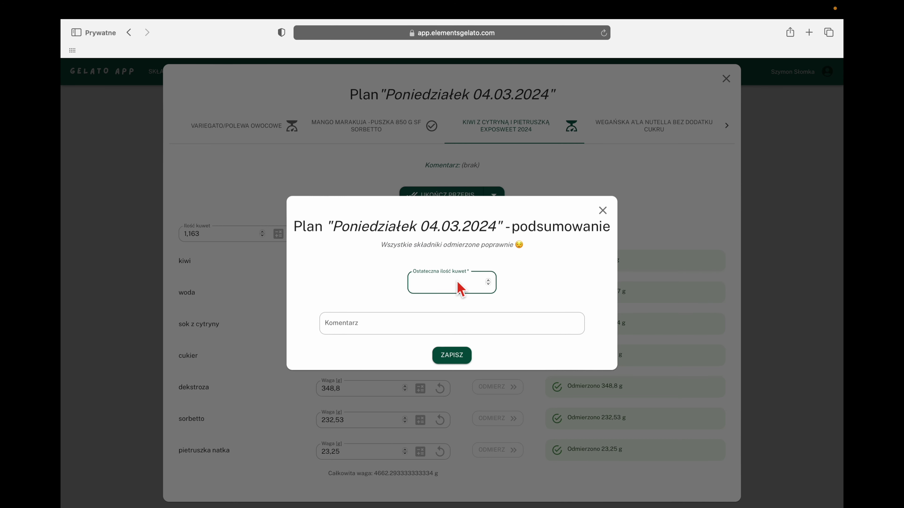
left_click(459, 325)
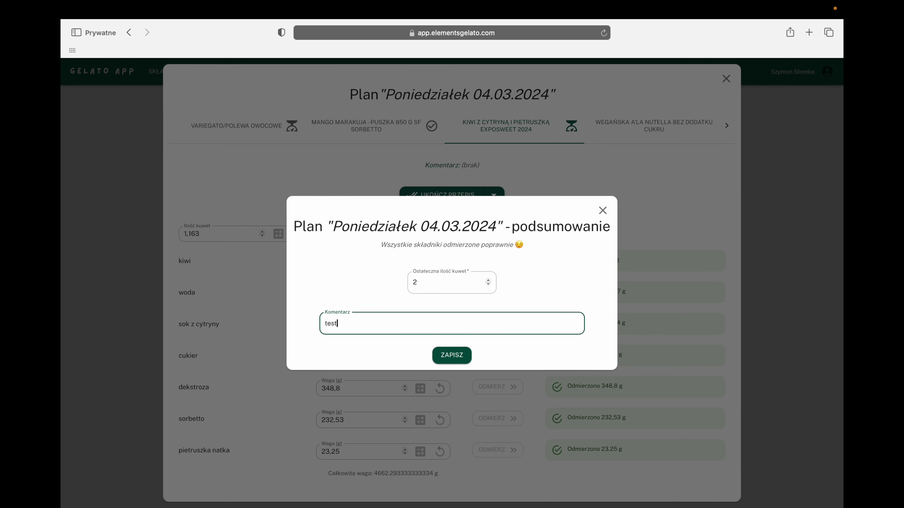
left_click(462, 356)
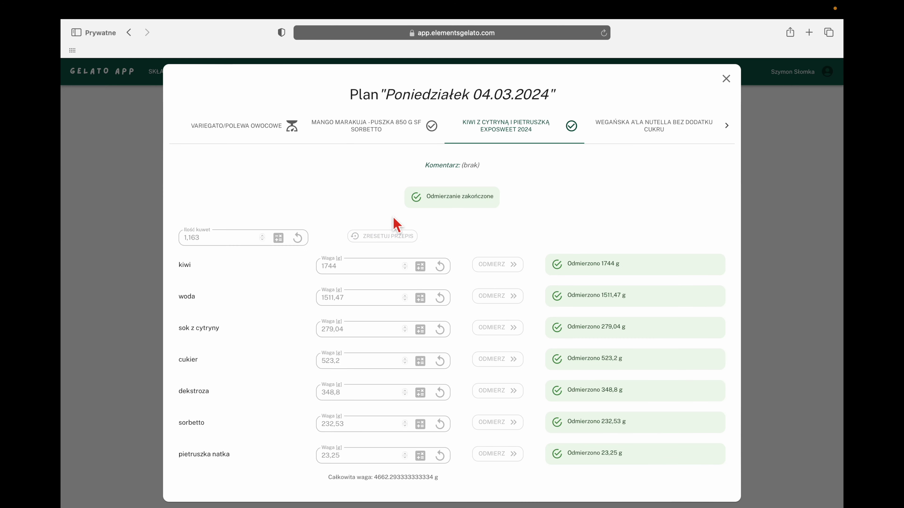
Step: Open the "wegańska a'la nutella bez dodatku cukru" recipe in the plan and start weighing it
scroll(434, 125, "right", 5)
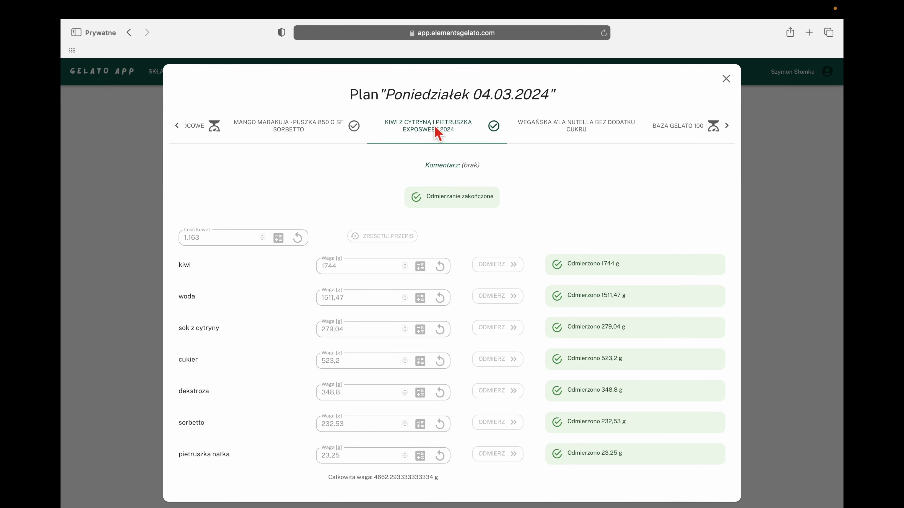
left_click(459, 130)
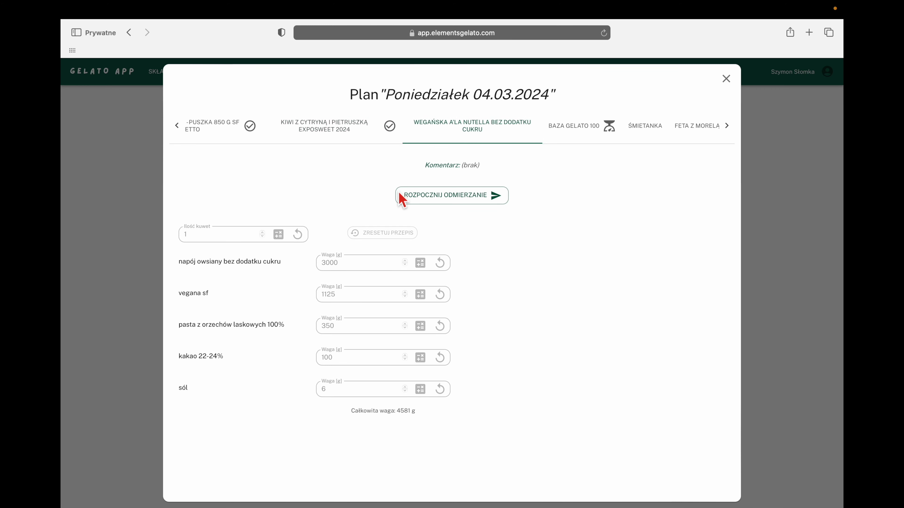
left_click(423, 197)
Step: Try recalculating the vegan nutella recipe for 2,5 trays and reset the recipe to its original amounts
left_click(221, 227)
key("Up")
left_click(280, 228)
left_click(404, 229)
left_click(220, 227)
key("BackSpace")
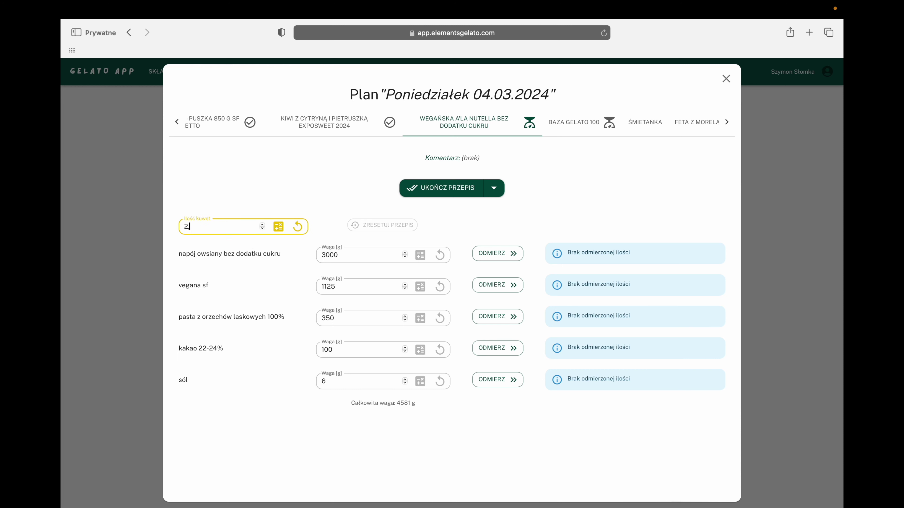
left_click(281, 228)
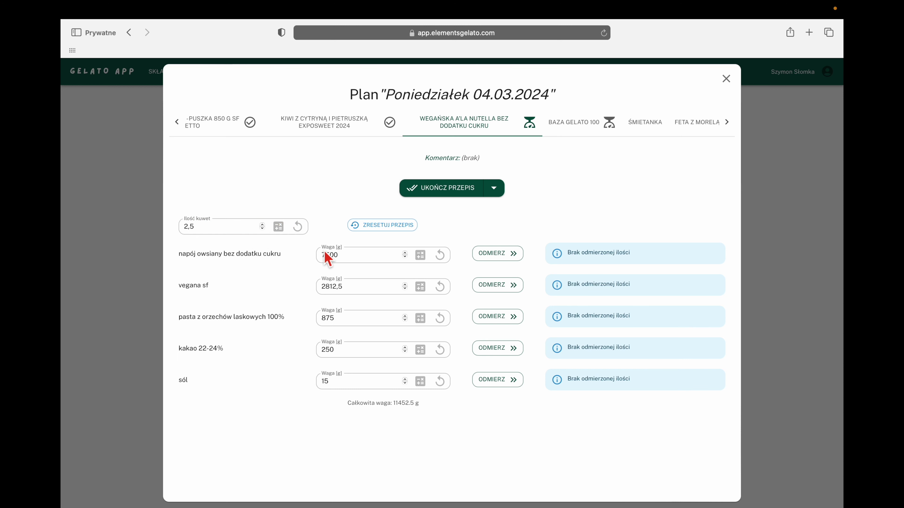
left_click(366, 226)
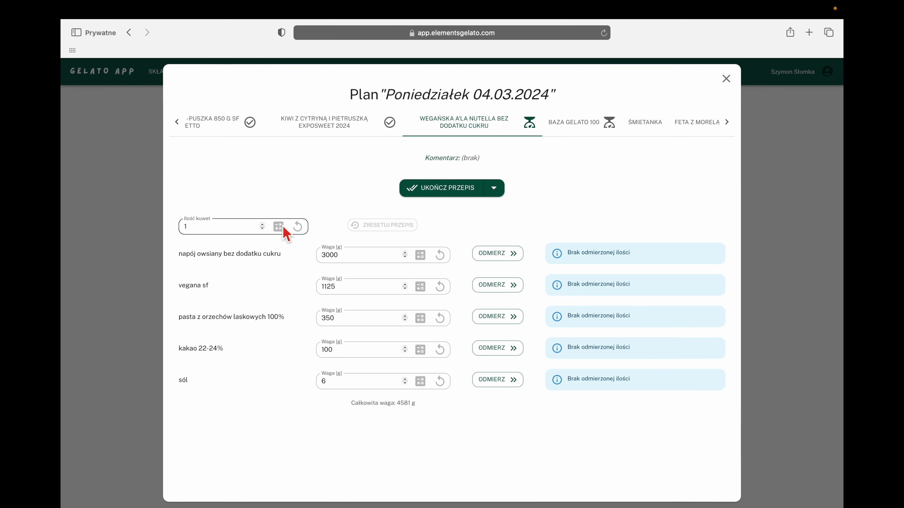
Step: Record napój owsiany and vegana sf as measured, and cancel the recipe's weighing, discarding the measured amounts
left_click(505, 255)
left_click(513, 286)
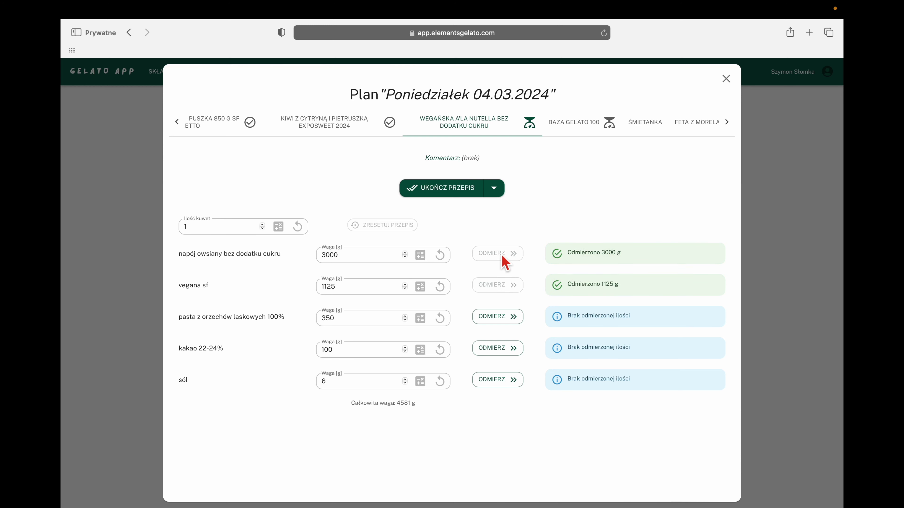
left_click(494, 194)
left_click(462, 208)
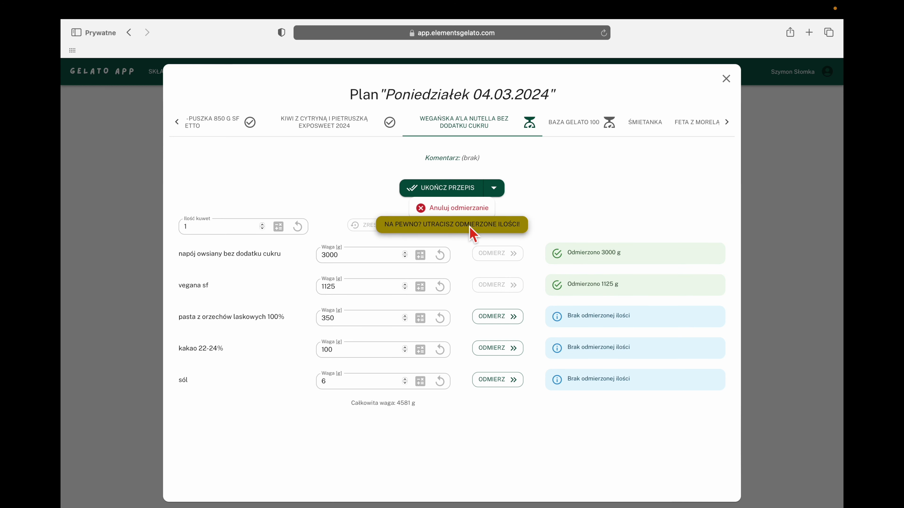
left_click(470, 228)
Step: Restart weighing the vegan nutella recipe, set napój owsiany bez dodatku cukru to 4000 g and recalculate the recipe from it
left_click(463, 199)
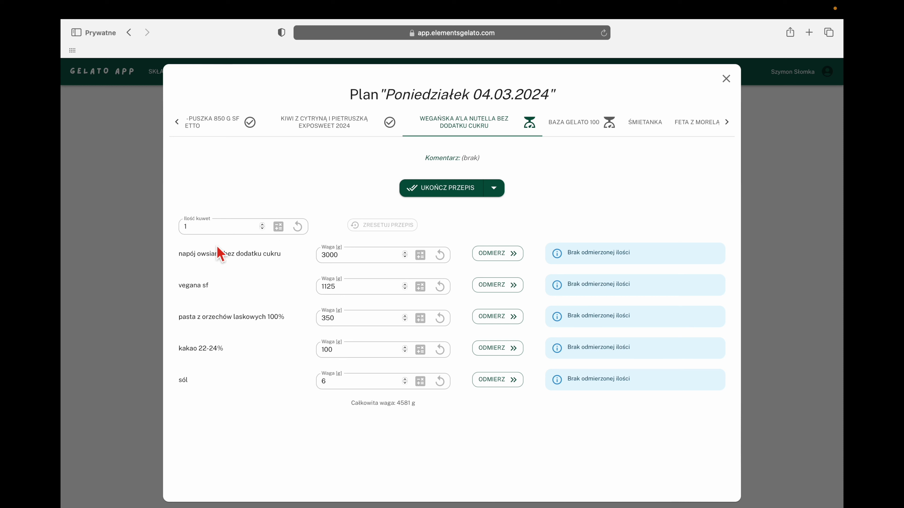
double_click(373, 255)
type("4000")
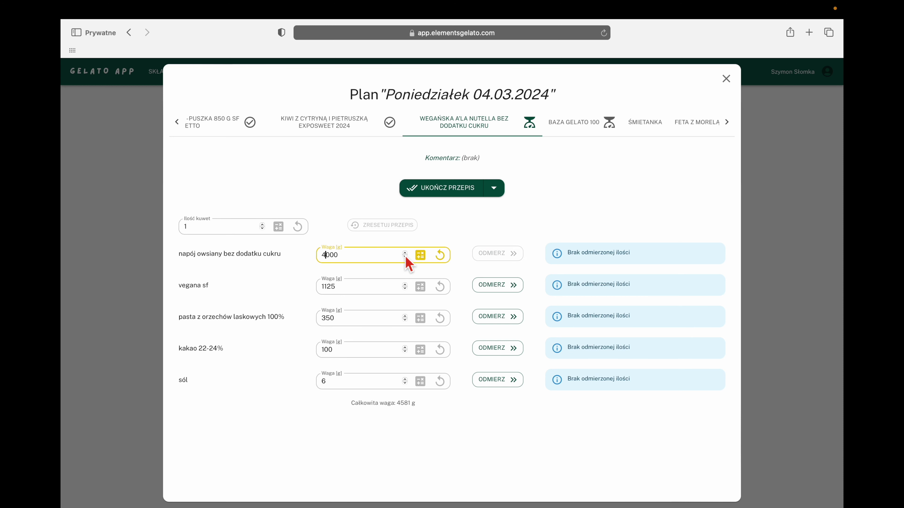
left_click(421, 259)
Step: Record all five ingredients of the vegan nutella recipe as measured at their recalculated weights
left_click(495, 253)
left_click(495, 285)
left_click(497, 317)
left_click(498, 347)
left_click(497, 380)
left_click(501, 190)
left_click(502, 190)
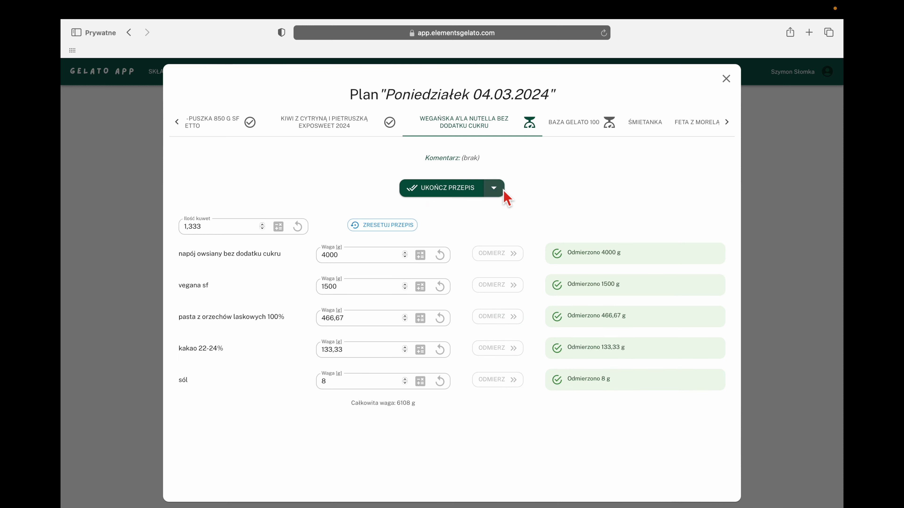
Step: Finish the vegan nutella recipe with a final tray count of 2 and save the summary
left_click(445, 193)
left_click(450, 283)
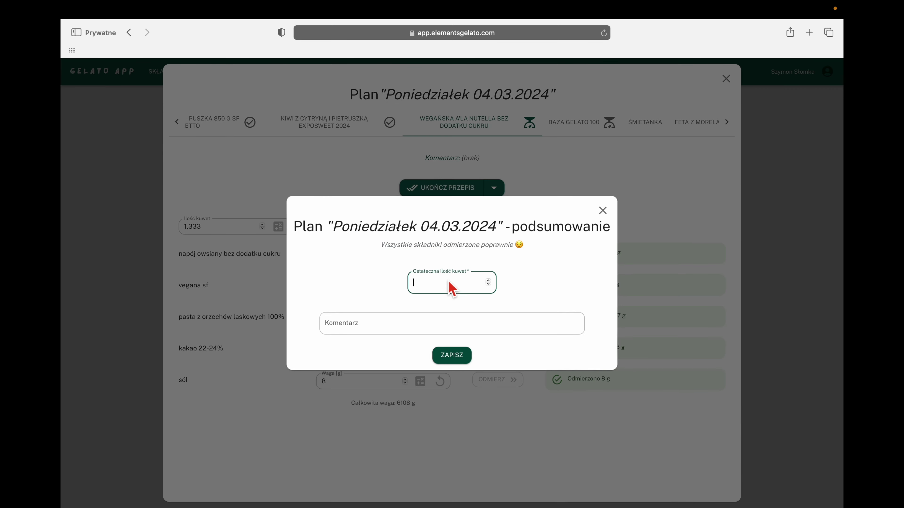
left_click(451, 355)
Step: Open the "baza gelato 100" recipe in the plan and record its remaining ingredients as measured at their planned weights
left_click(566, 125)
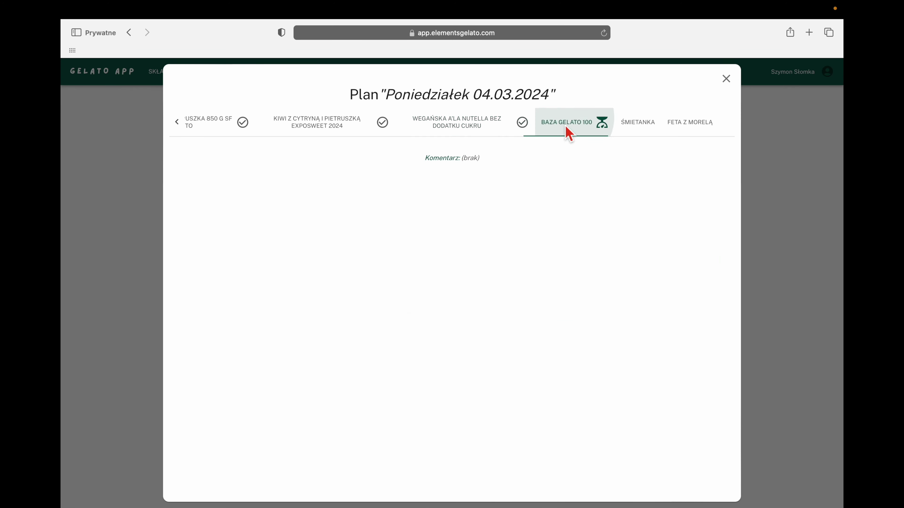
left_click(493, 318)
left_click(498, 412)
left_click(500, 381)
left_click(500, 353)
left_click(500, 445)
left_click(505, 286)
Step: Finish the baza gelato 100 recipe with a final tray count of 8 and save the summary
left_click(461, 193)
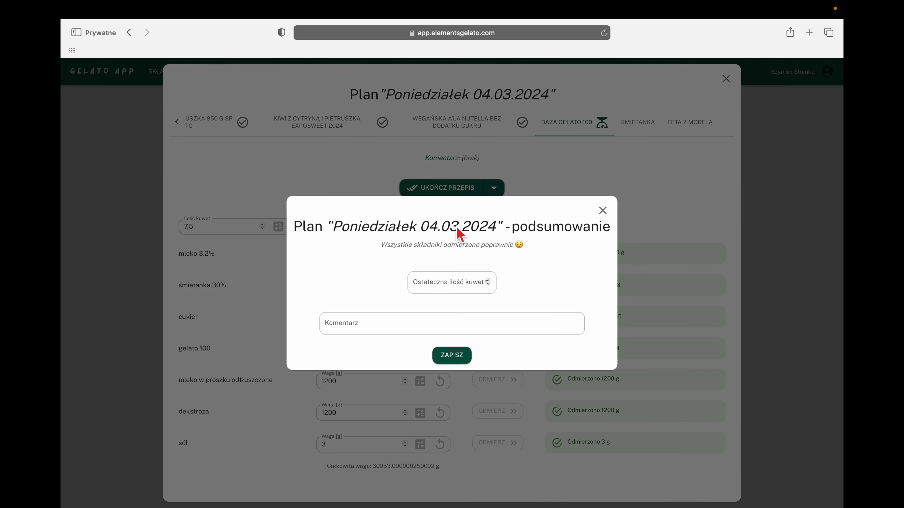
left_click(446, 285)
type("8")
left_click(459, 356)
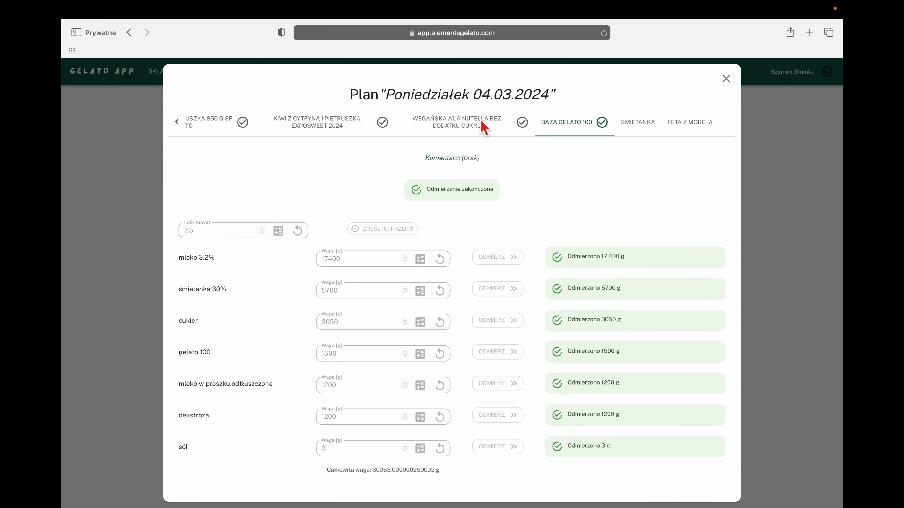
Step: Weigh the "śmietanka" recipe, recording all four ingredients at their planned weights, and save it with a final tray count of 4
left_click(637, 123)
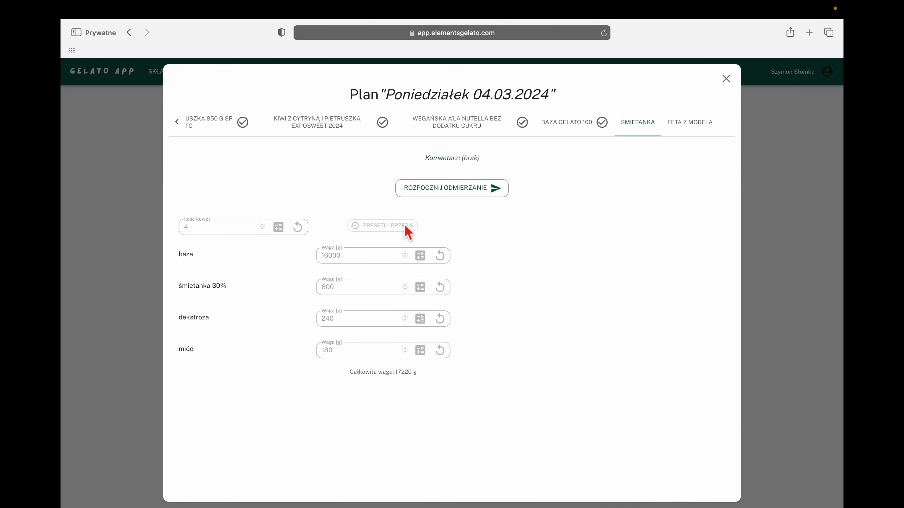
left_click(440, 190)
left_click(481, 254)
left_click(500, 286)
left_click(501, 317)
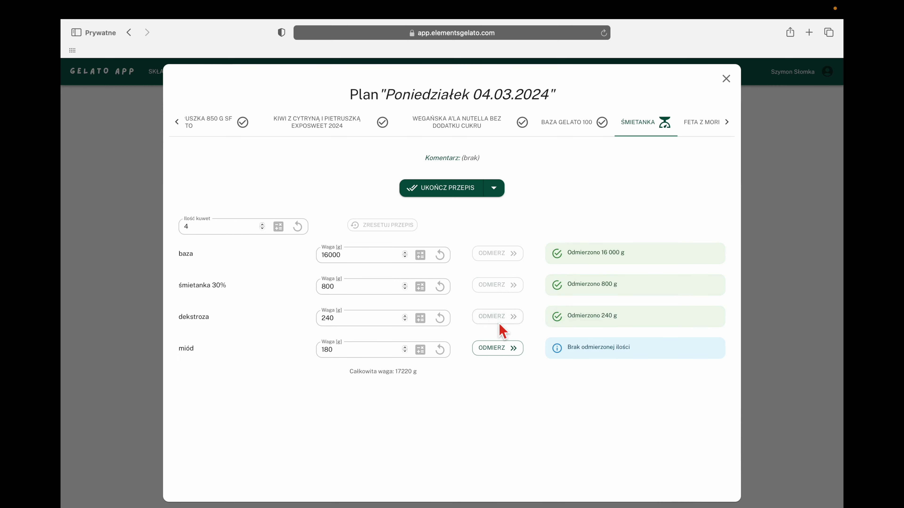
left_click(502, 352)
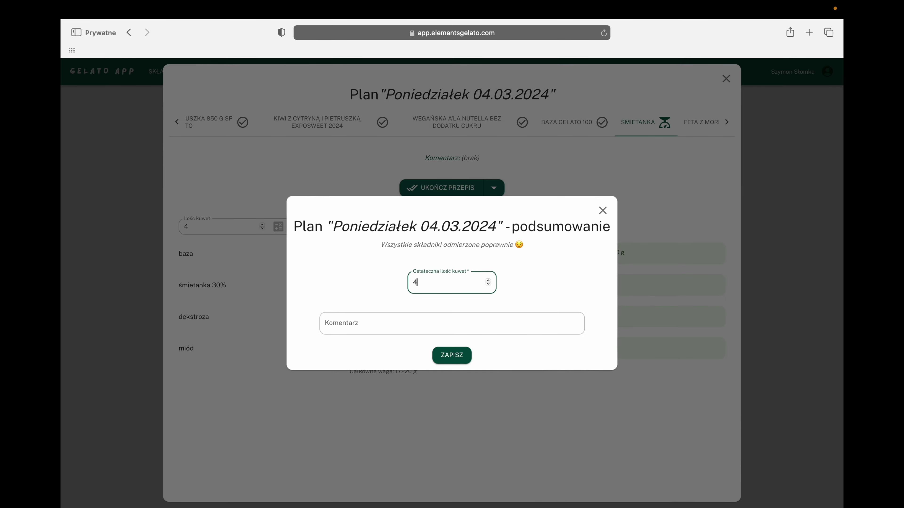
left_click(458, 354)
Step: Finish the "variegato/polewa owocowe" recipe with a final tray count of 3 and save the summary
left_click(668, 123)
scroll(555, 132, "left", 6)
left_click(287, 125)
left_click(428, 189)
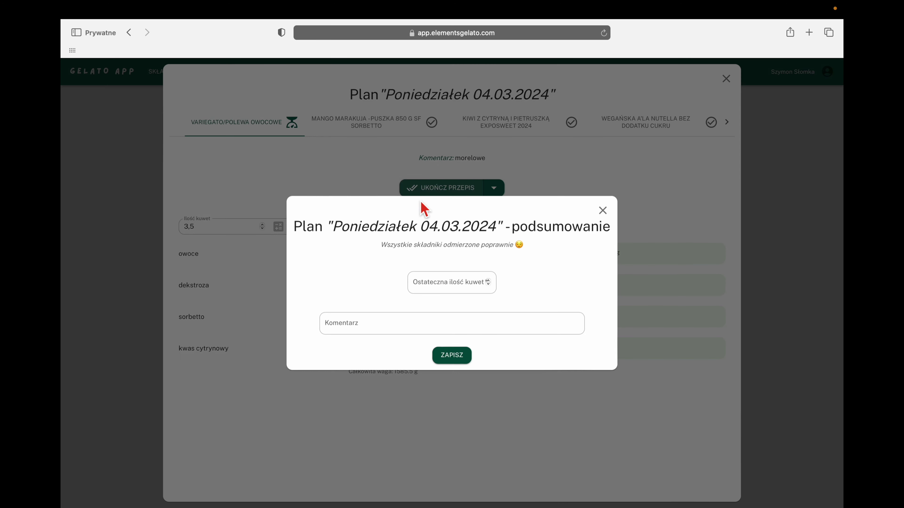
left_click(434, 282)
type("3")
left_click(457, 356)
Step: Start weighing the "feta z morelą" recipe and record all five ingredients as measured at their planned weights
scroll(559, 126, "right", 6)
left_click(680, 122)
left_click(484, 195)
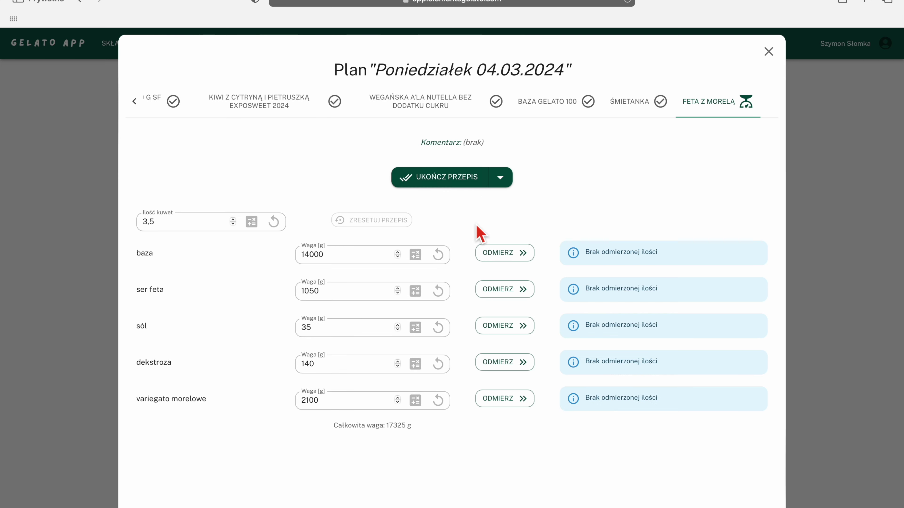
left_click(502, 253)
left_click(502, 290)
left_click(502, 325)
left_click(511, 362)
left_click(510, 398)
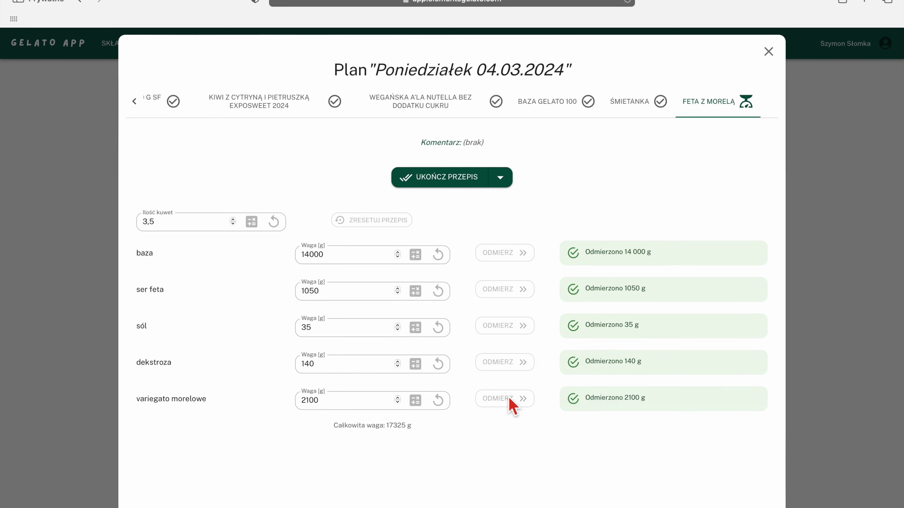
Step: Finish the feta z morelą recipe with a final tray count of 4, saving it and completing the plan
left_click(467, 187)
left_click(454, 288)
type("4")
left_click(468, 369)
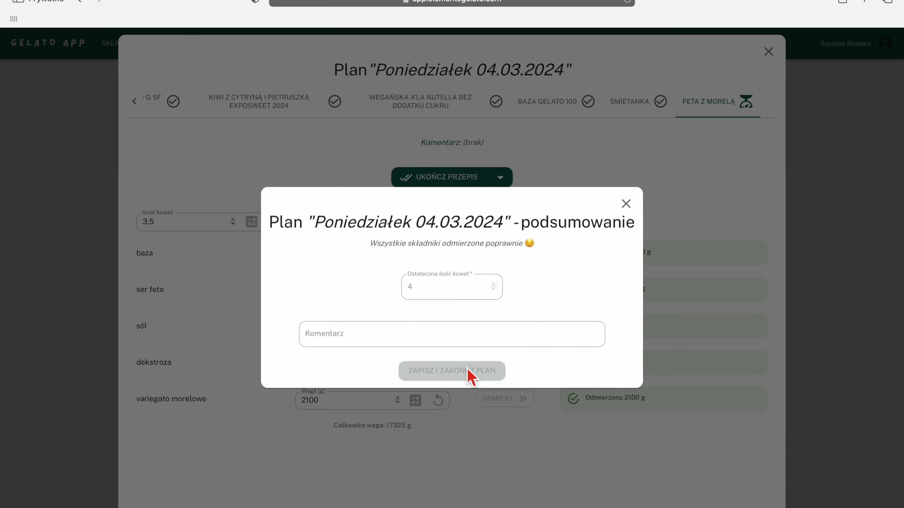
Step: Open the warehouse stock list and set the remaining quantity of the "śmietanka | 03.03" batch to 2
left_click(228, 49)
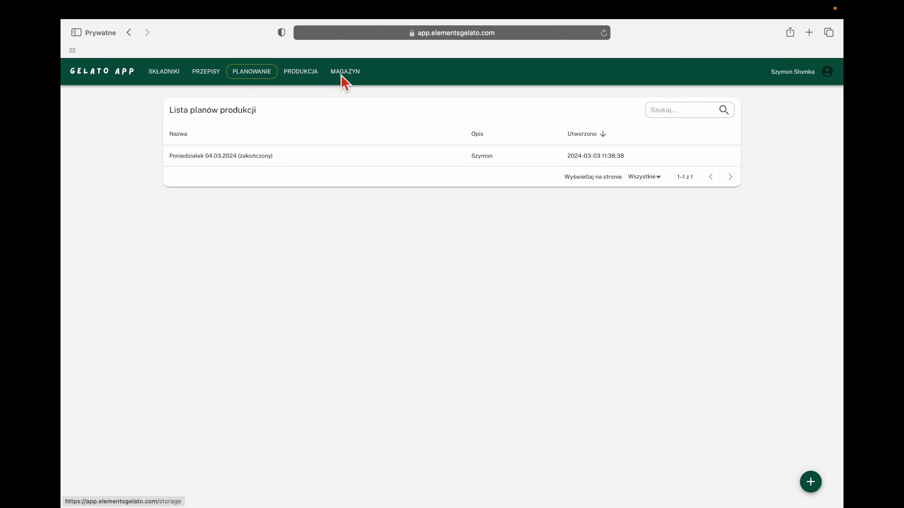
left_click(342, 76)
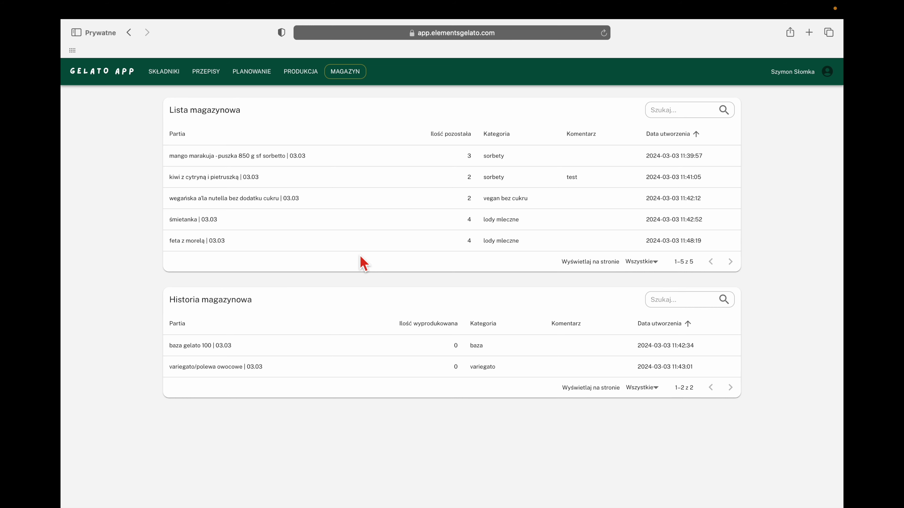
left_click(368, 229)
left_click(263, 302)
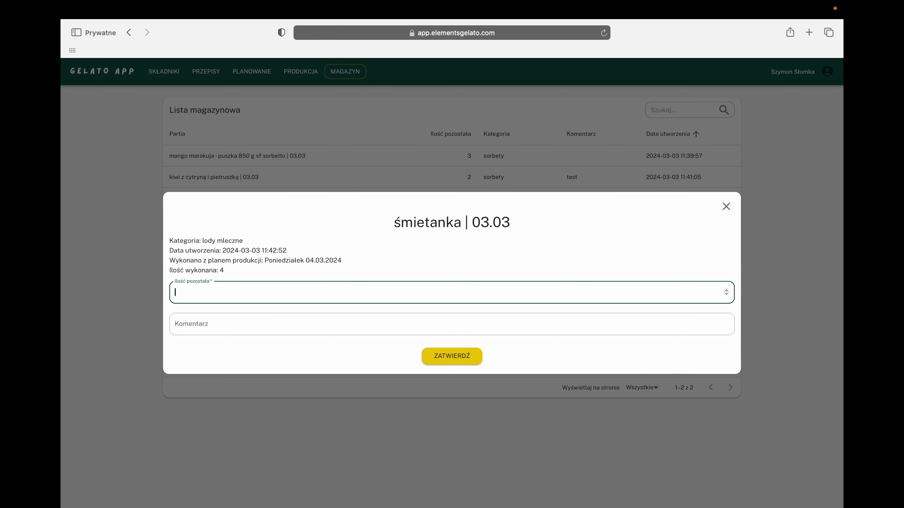
left_click(440, 357)
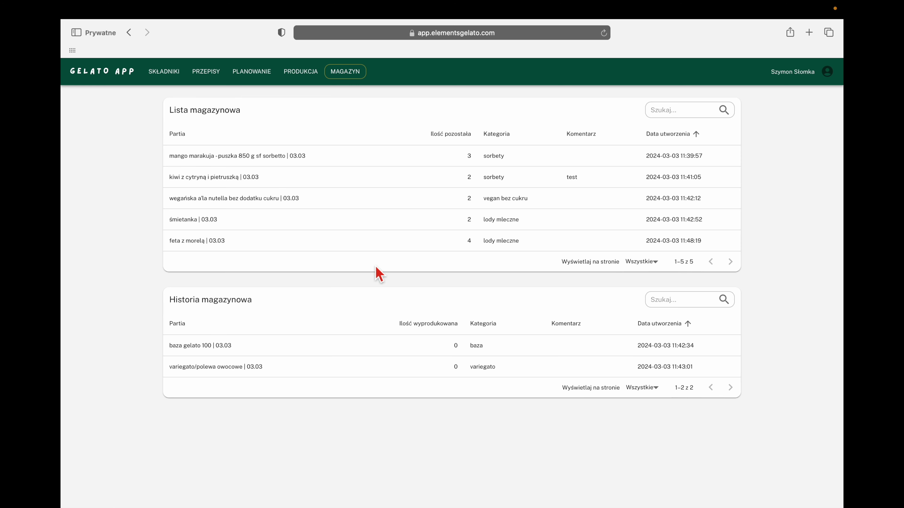
Step: Set the remaining quantity of the "śmietanka | 03.03" batch to 0 and confirm the change
left_click(395, 229)
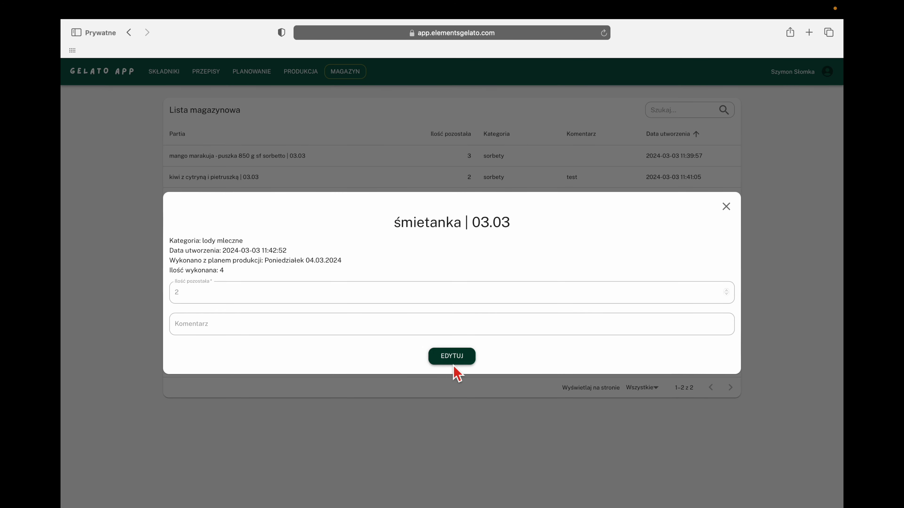
left_click(293, 301)
type("09")
key("BackSpace")
left_click(460, 357)
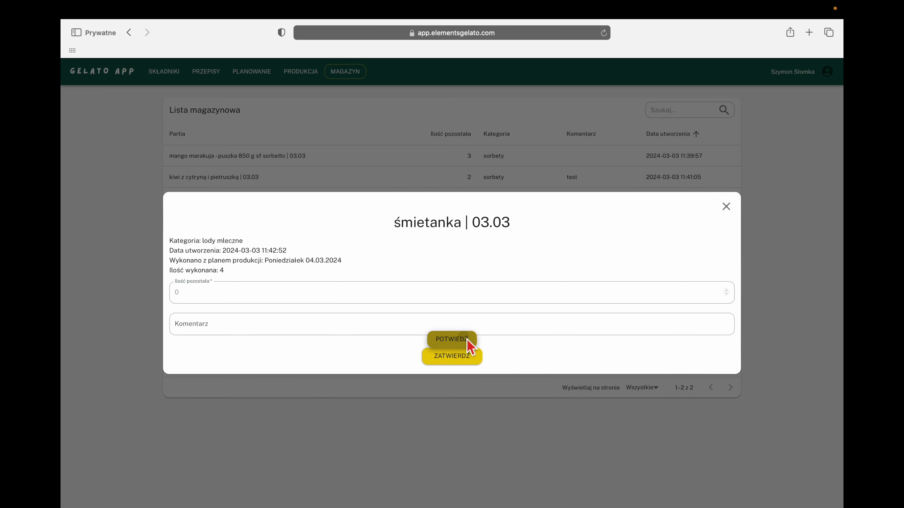
left_click(467, 340)
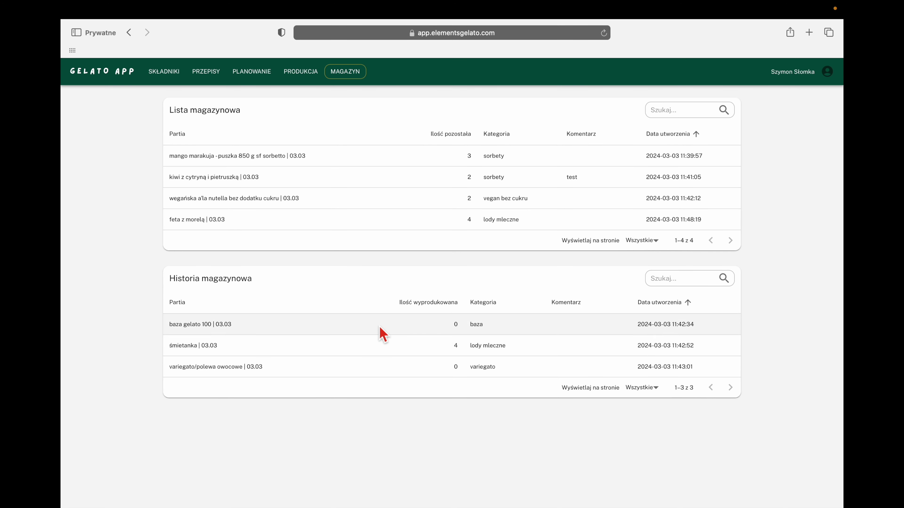